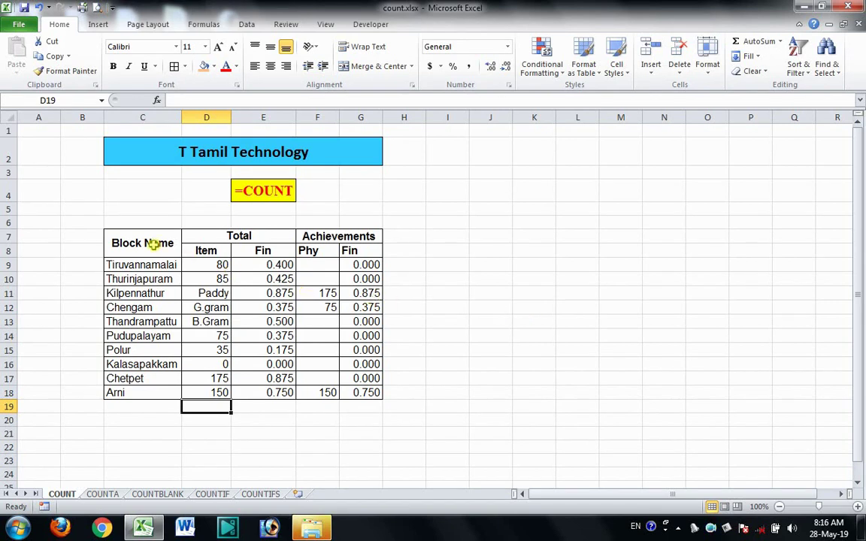
Step: Enter =COUNT(D9:D18) in D19 to count the numeric Item values
mouse_move(150, 243)
left_mouse_down()
mouse_move(354, 377)
mouse_move(353, 392)
left_mouse_up()
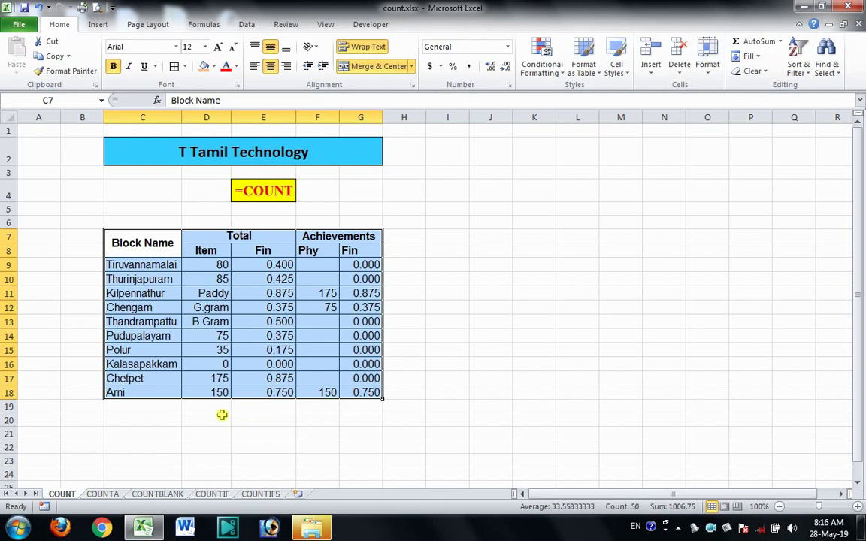
left_click(215, 406)
type("=c")
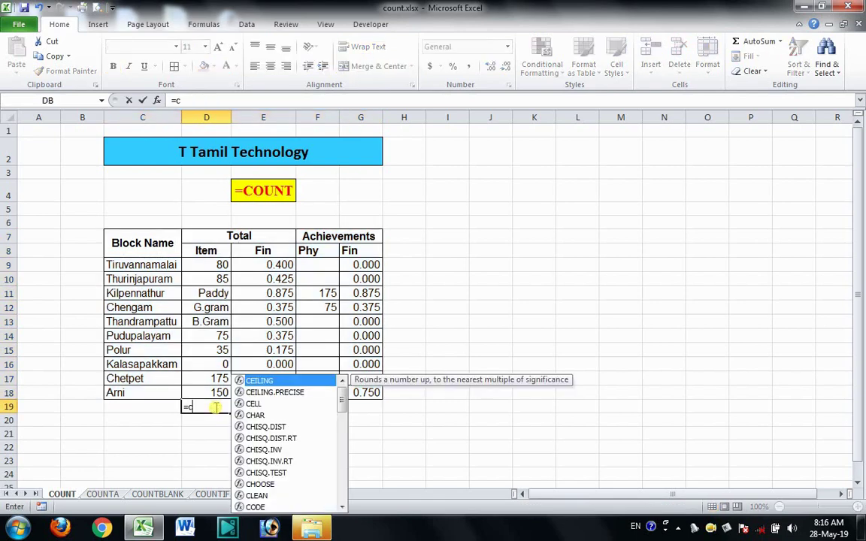
type("ount")
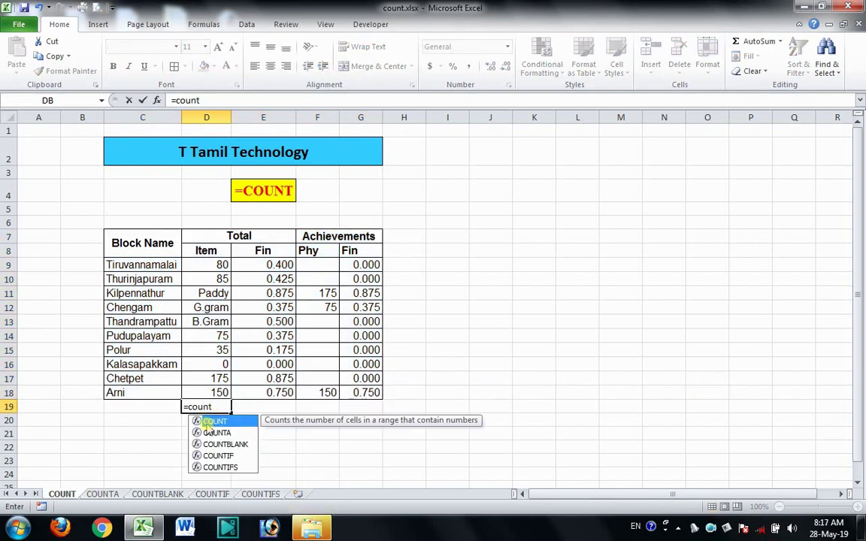
key("Tab")
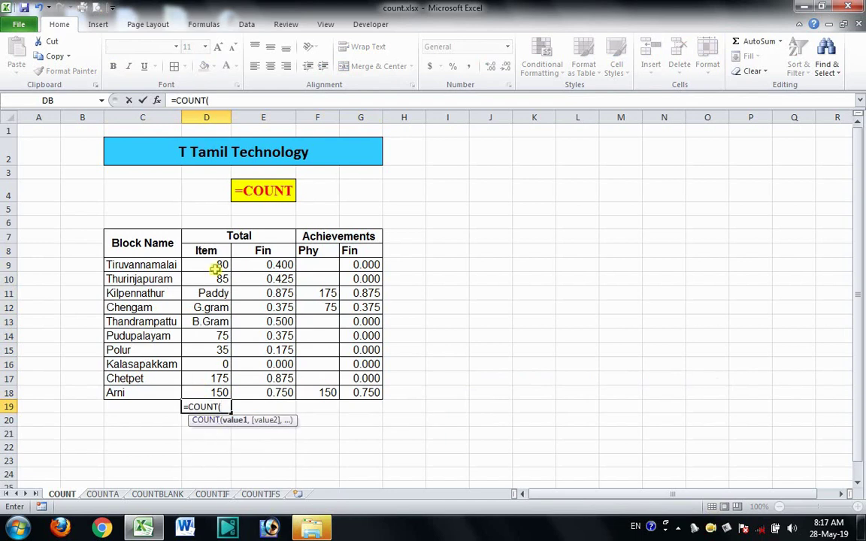
left_click_drag(217, 266, 216, 390)
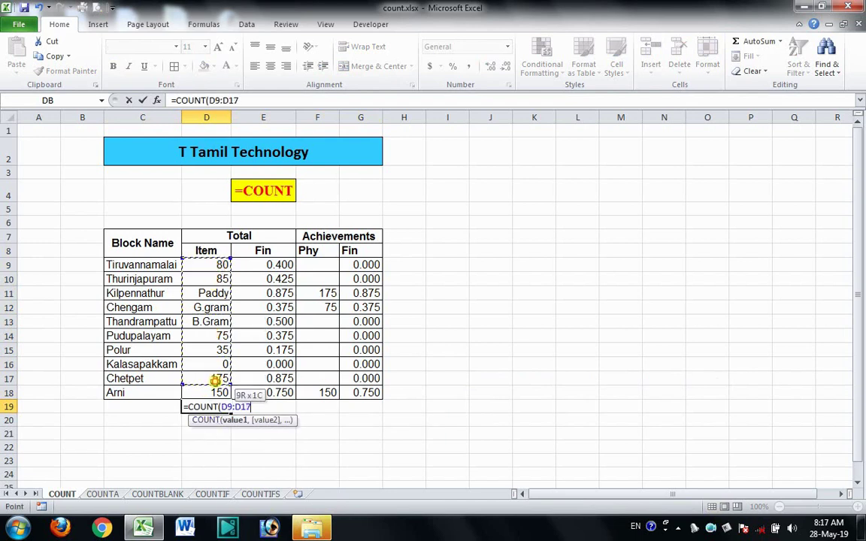
key("Return")
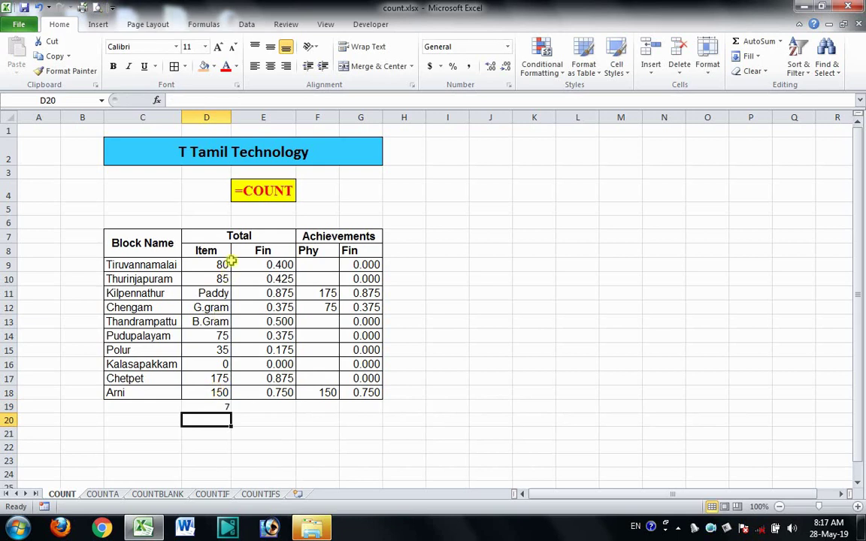
Step: Make the D19 count result of 7 bold and switch to the COUNTA sheet
left_click_drag(222, 264, 221, 393)
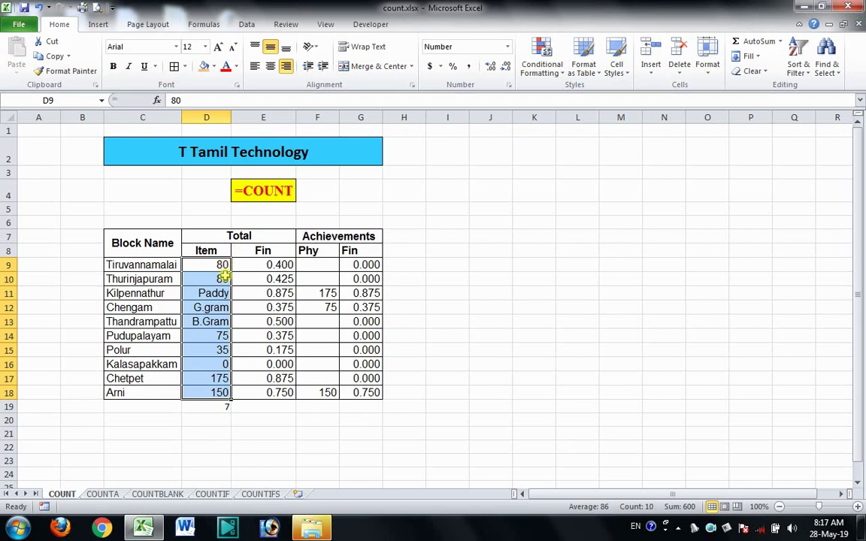
left_click_drag(223, 265, 223, 393)
left_click(213, 406)
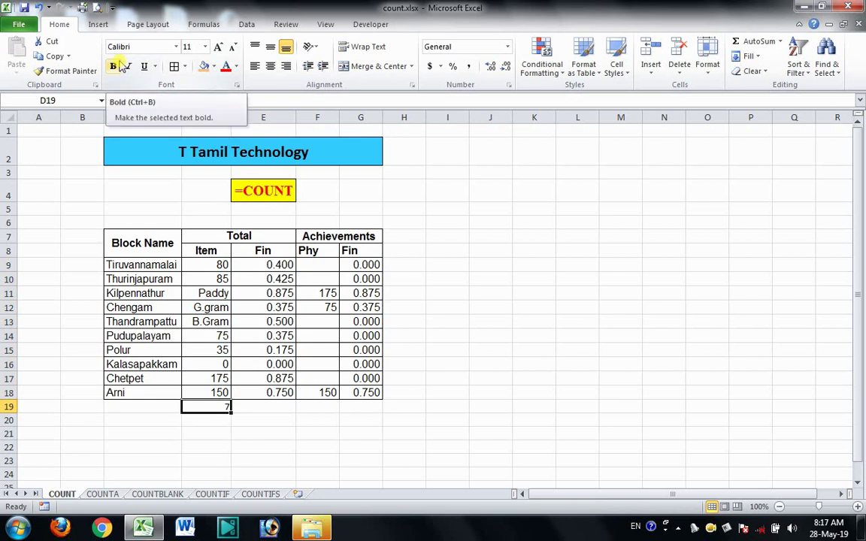
left_click(119, 66)
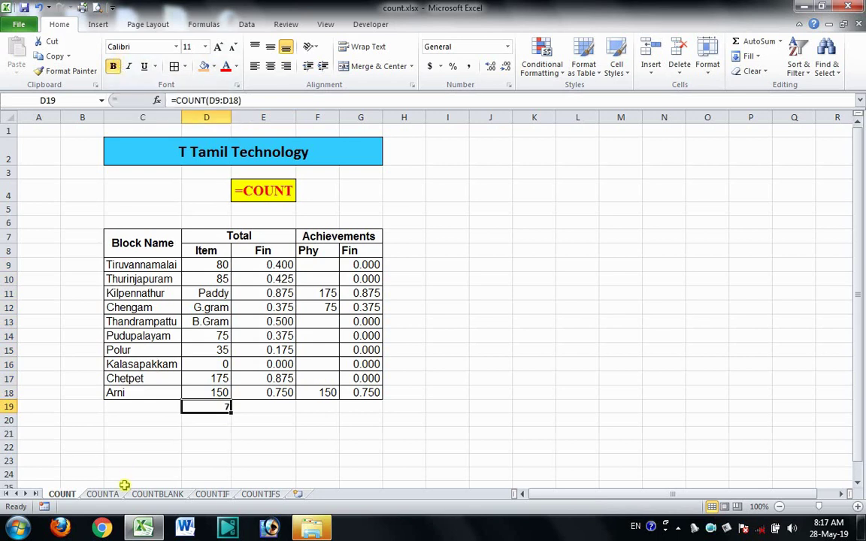
left_click(103, 494)
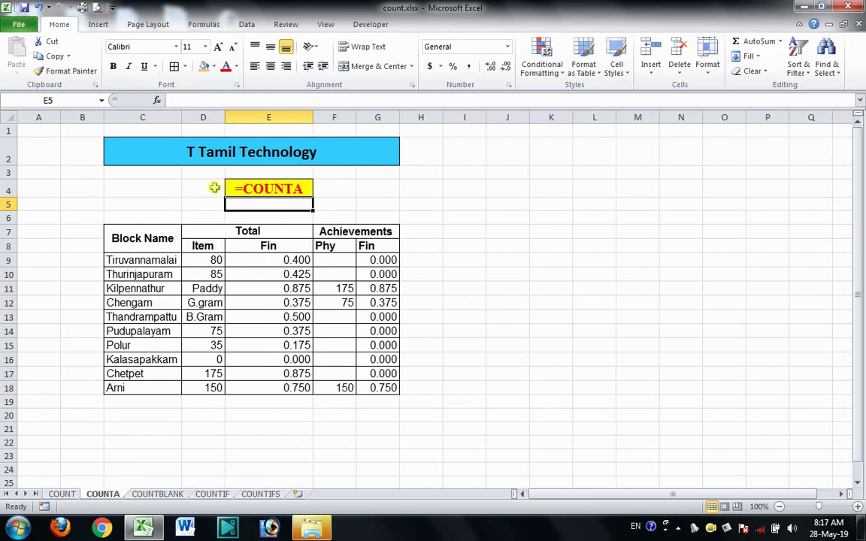
Step: Enter =COUNTA(D9:D18) in D19, counting all 10 non-empty Item entries
left_click_drag(204, 260, 210, 386)
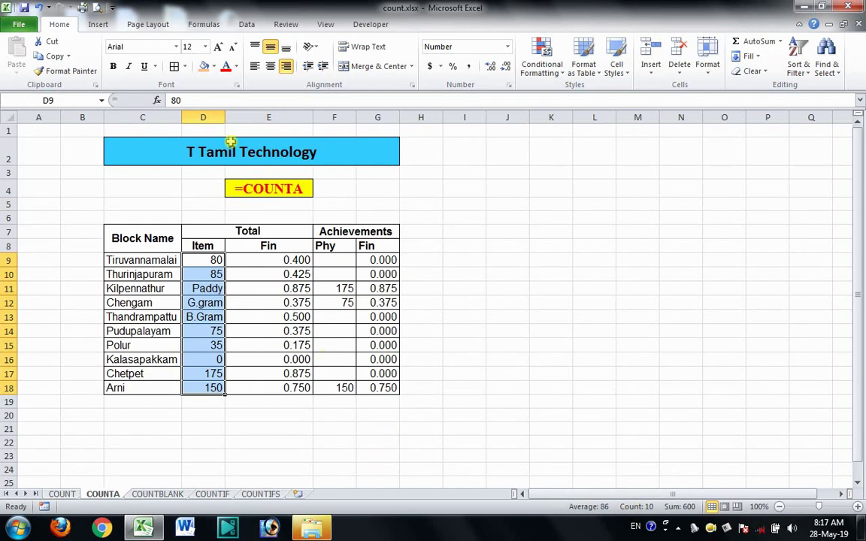
left_click(195, 404)
type("=")
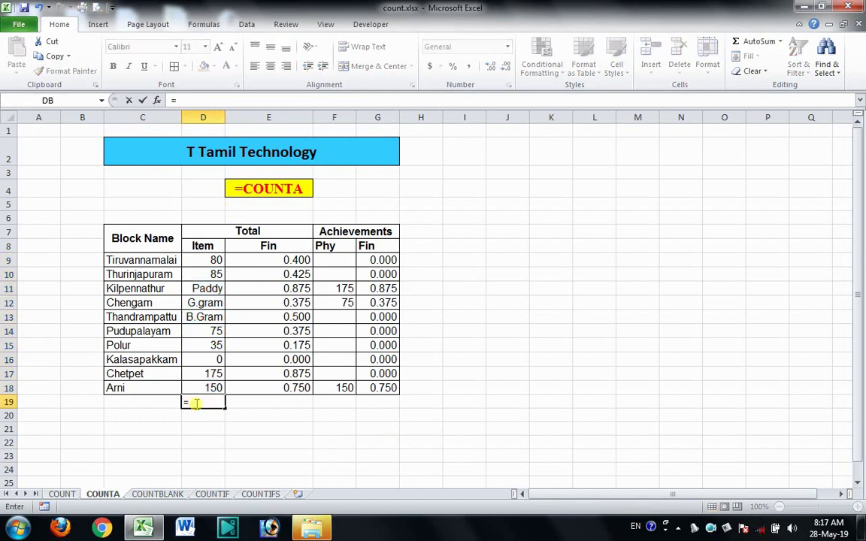
type("coun")
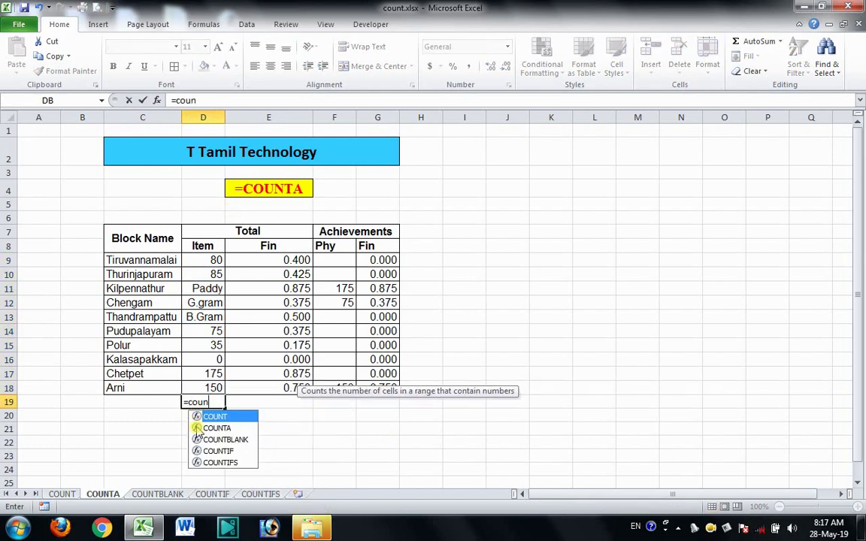
double_click(196, 428)
left_click_drag(189, 260, 193, 388)
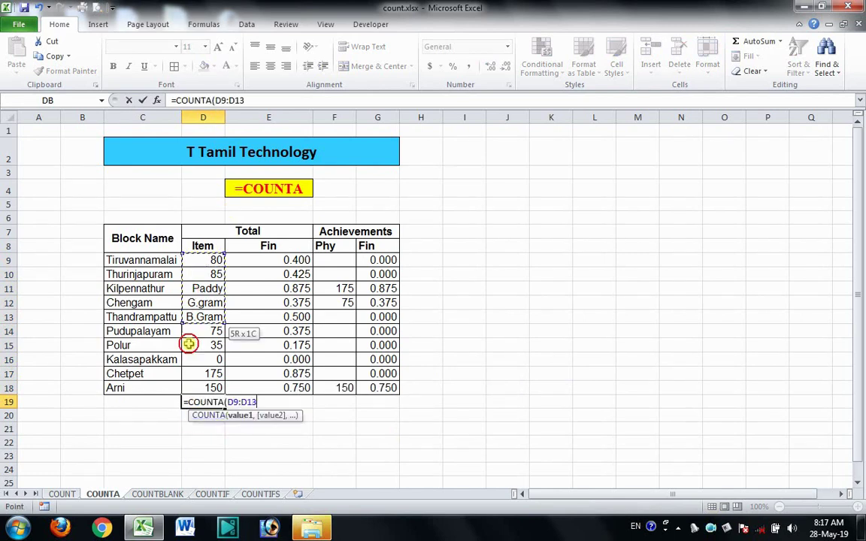
type(")")
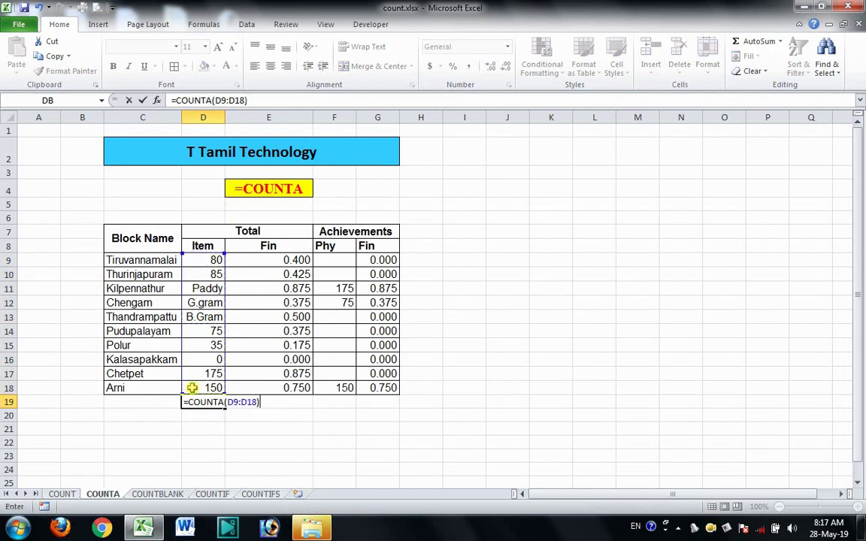
key("Return")
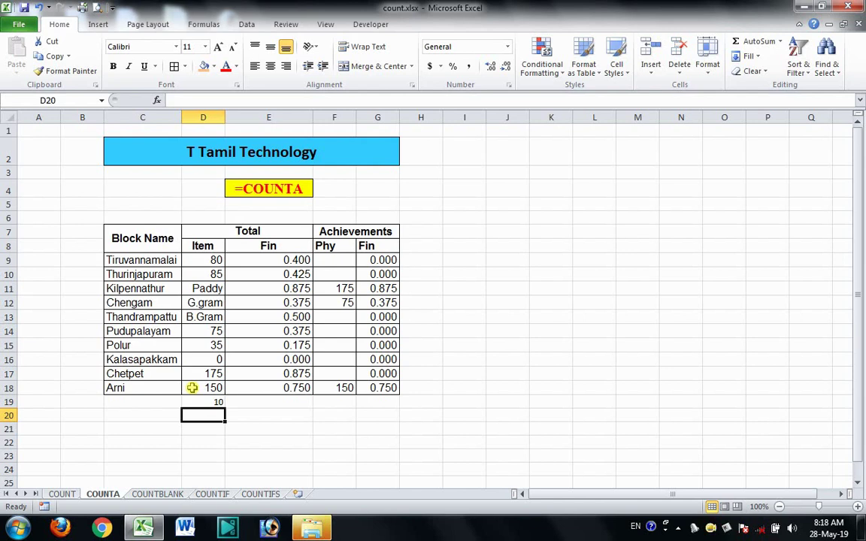
Step: Switch to the COUNTBLANK sheet, review Item cells D9:D21, and dismiss the Windows colour-scheme prompt
left_click(163, 498)
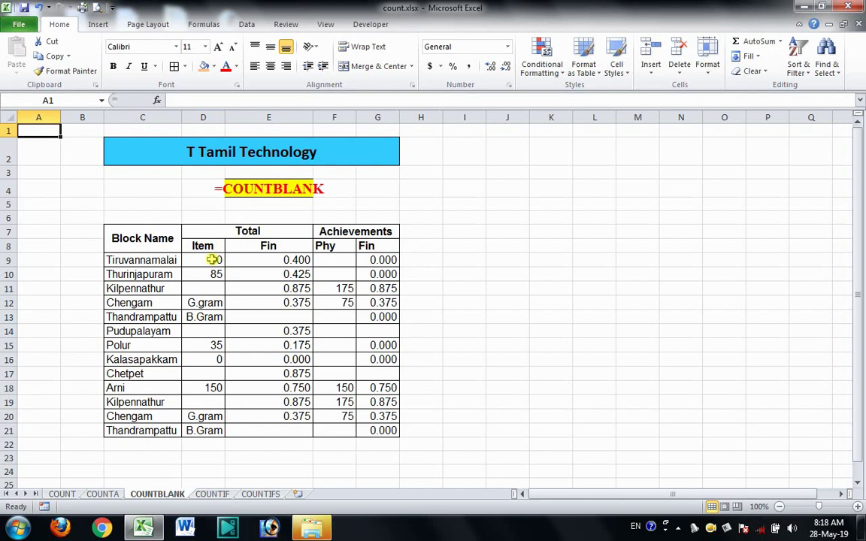
left_click_drag(213, 260, 198, 436)
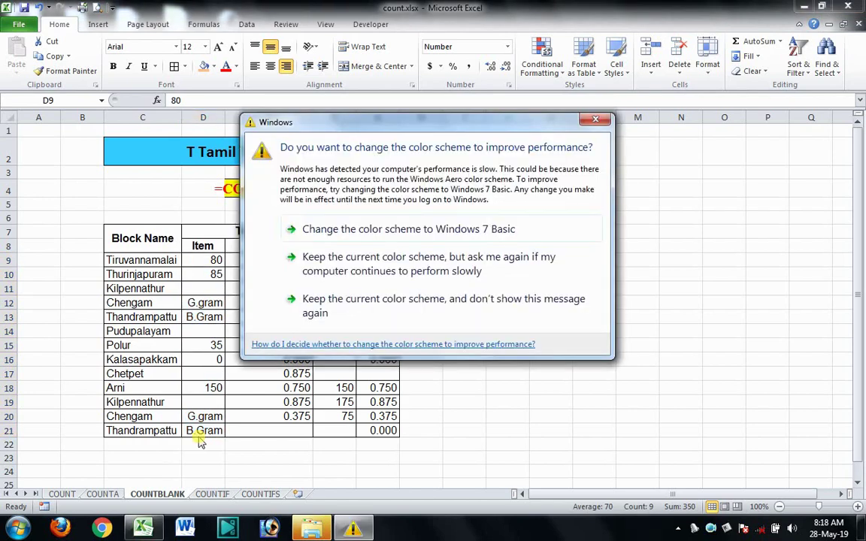
left_click(598, 118)
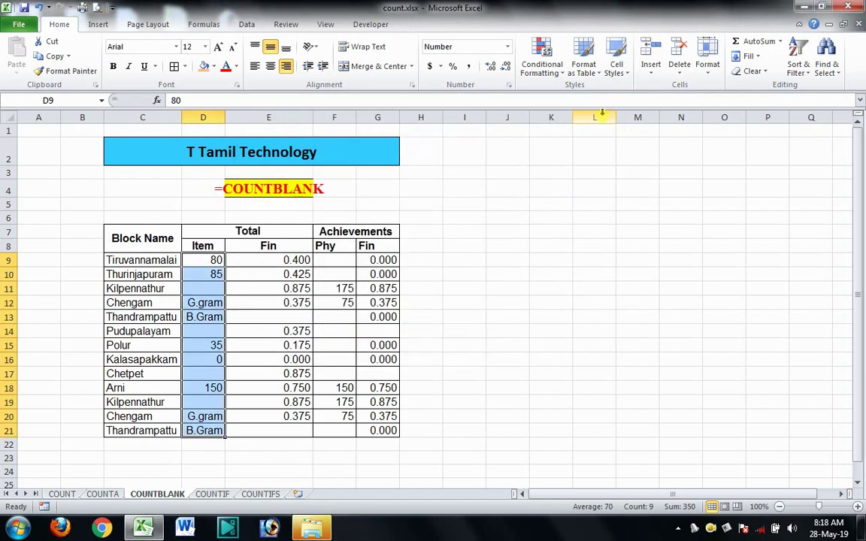
left_click(432, 301)
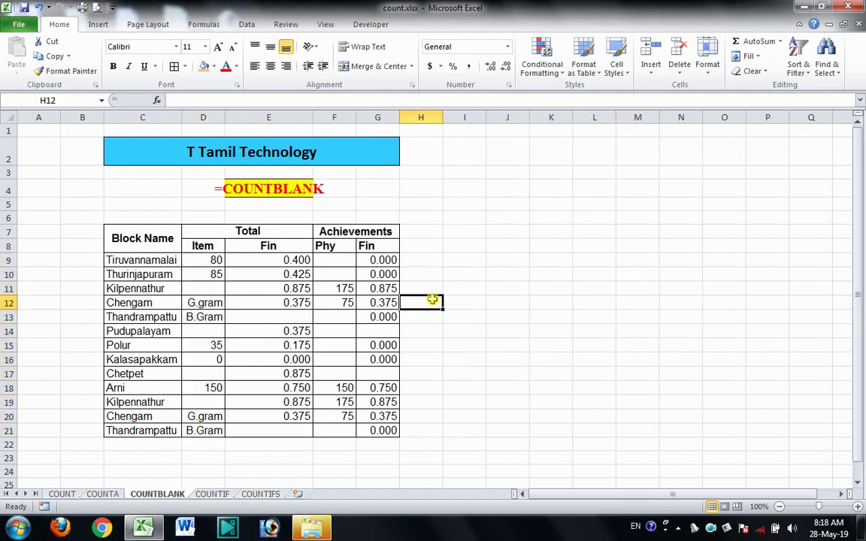
Step: Autofit column E, then enter =COUNTBLANK(D9:D21) in D22, returning 4 empty cells
double_click(314, 118)
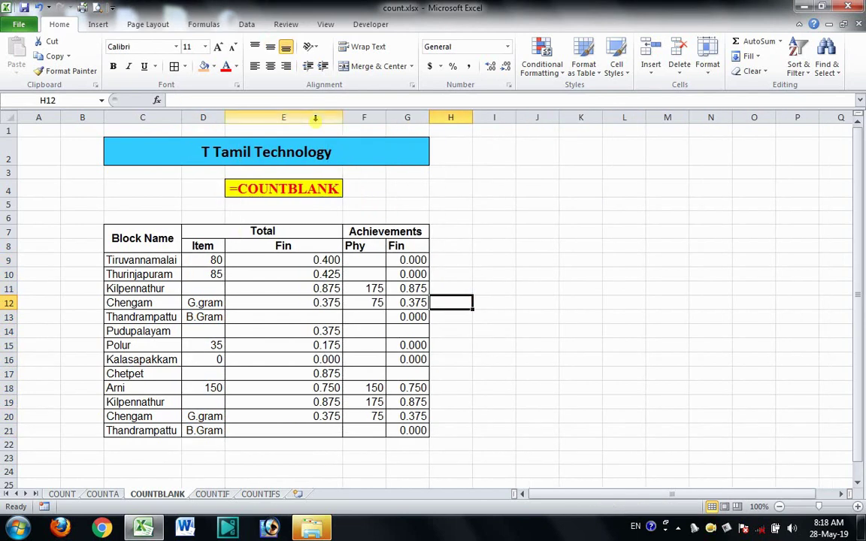
left_click(216, 443)
type("=")
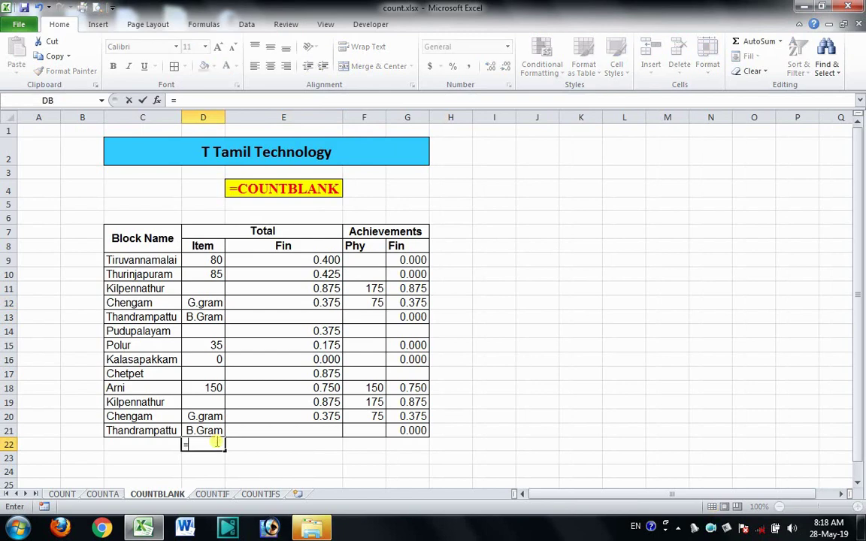
type("coun")
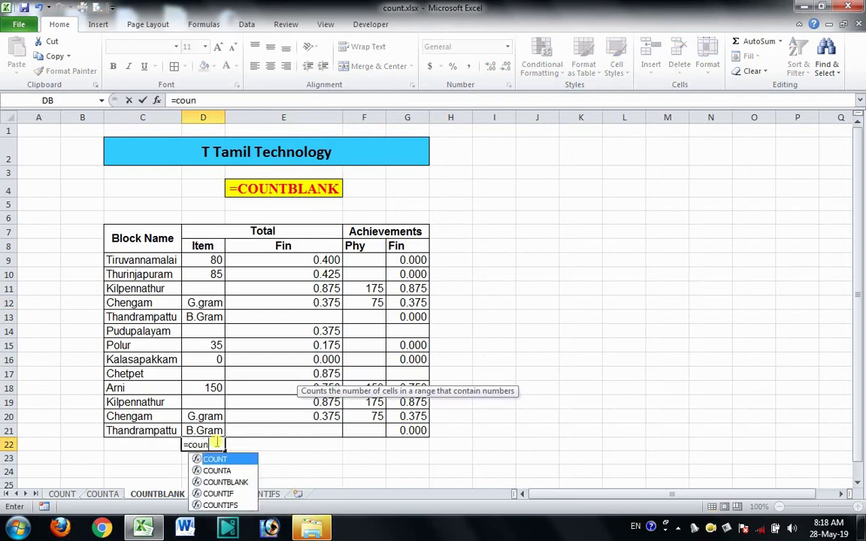
double_click(226, 483)
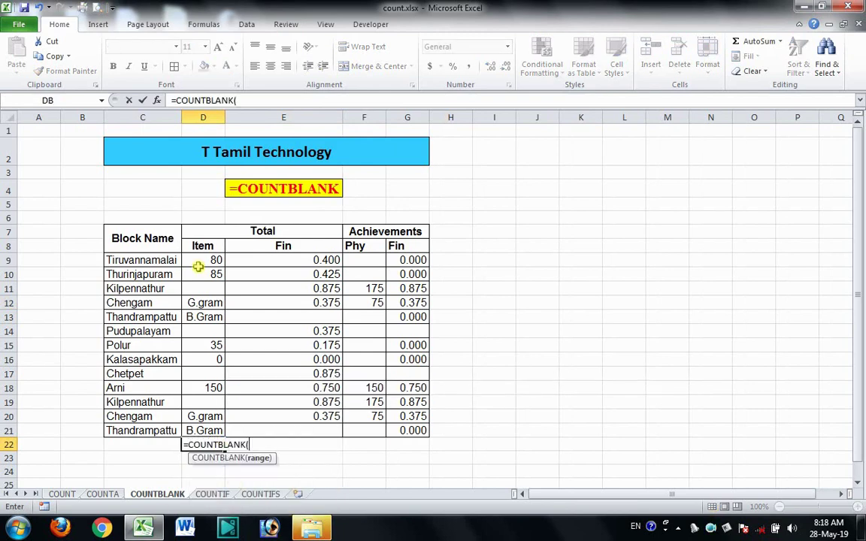
left_click_drag(207, 260, 203, 423)
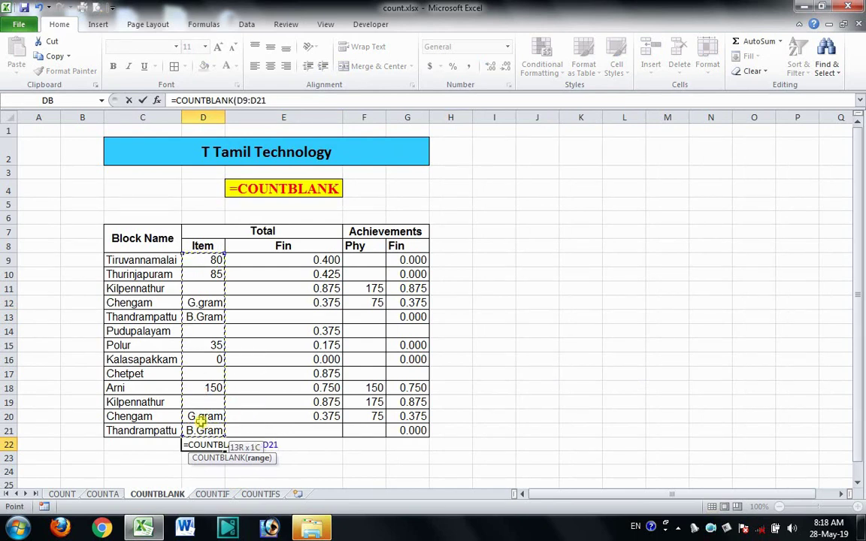
type(")")
key("Return")
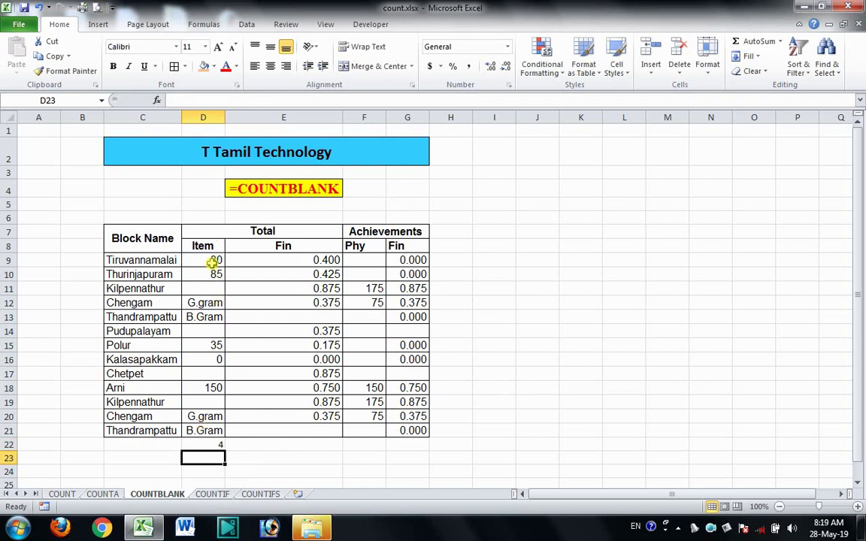
left_click_drag(212, 259, 204, 429)
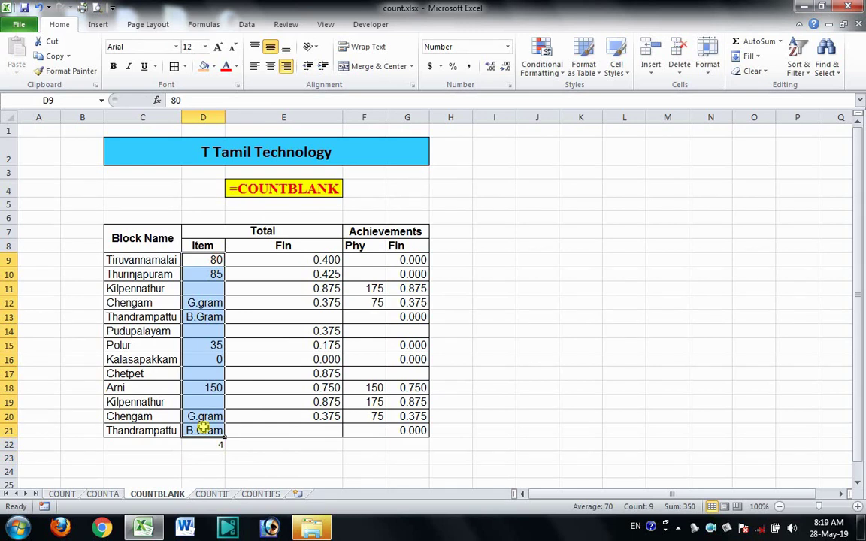
Step: Copy the D22 COUNTBLANK formula into E22, F22 and G22, then go to the COUNTIF sheet
left_click(204, 442)
key("ctrl+c")
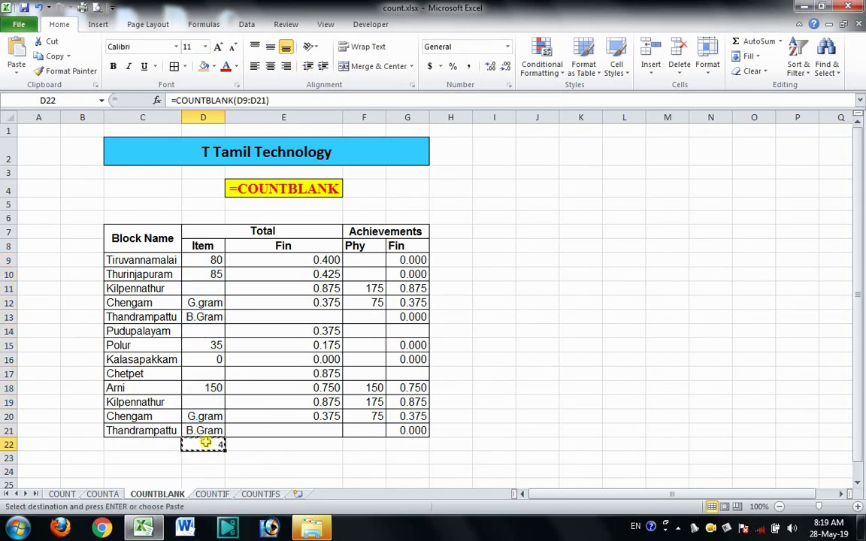
key("Right")
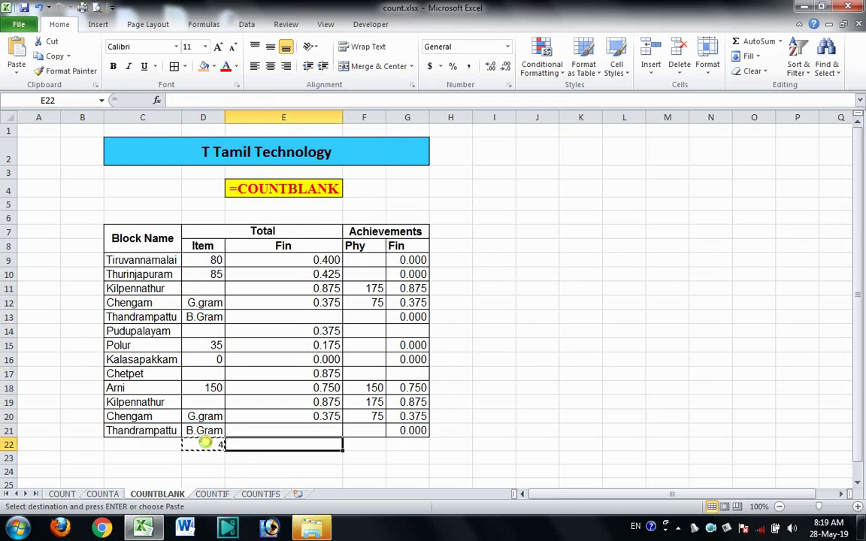
key("ctrl+v")
key("Right")
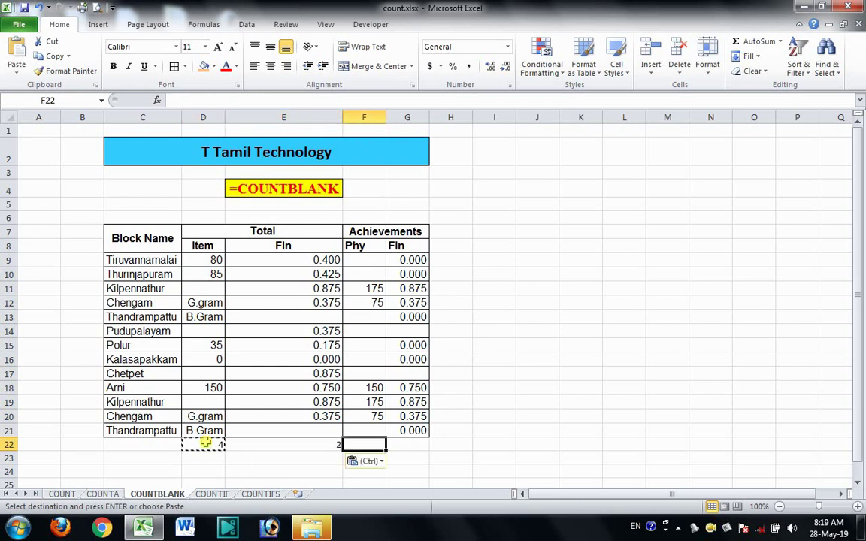
key("ctrl+v")
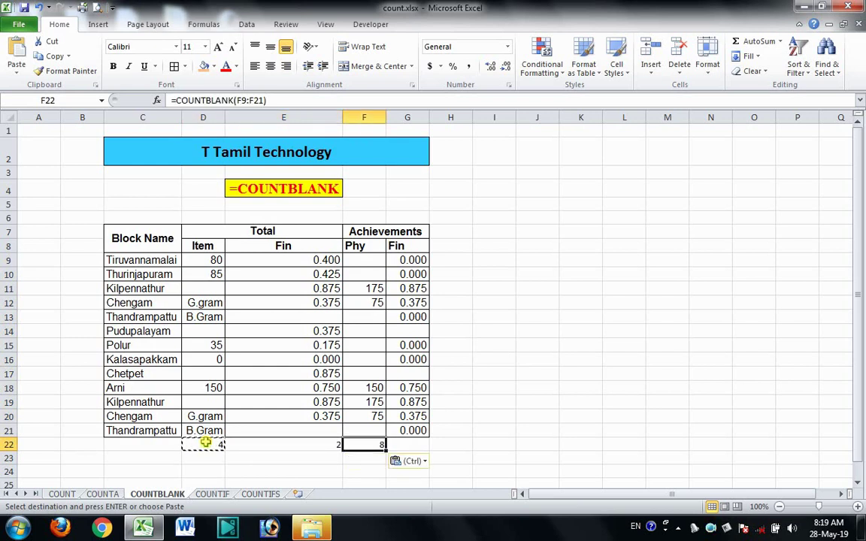
key("Right")
key("ctrl+v")
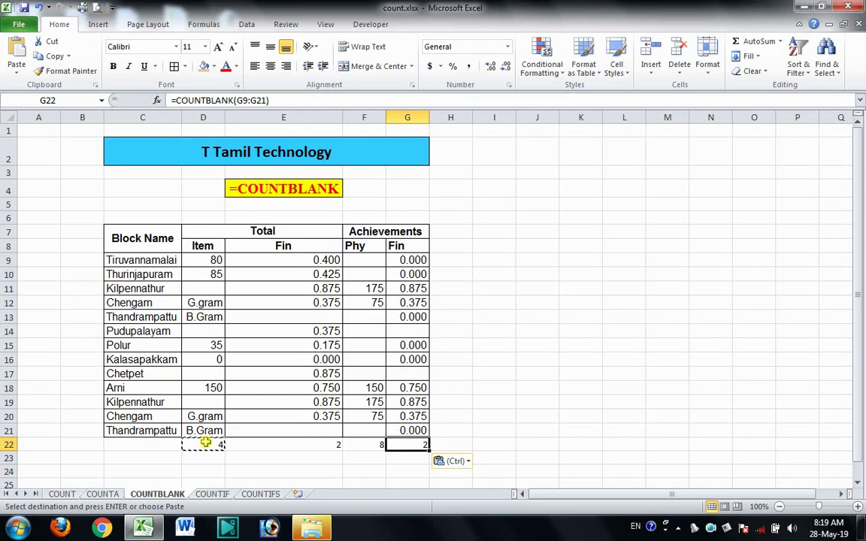
left_click(213, 494)
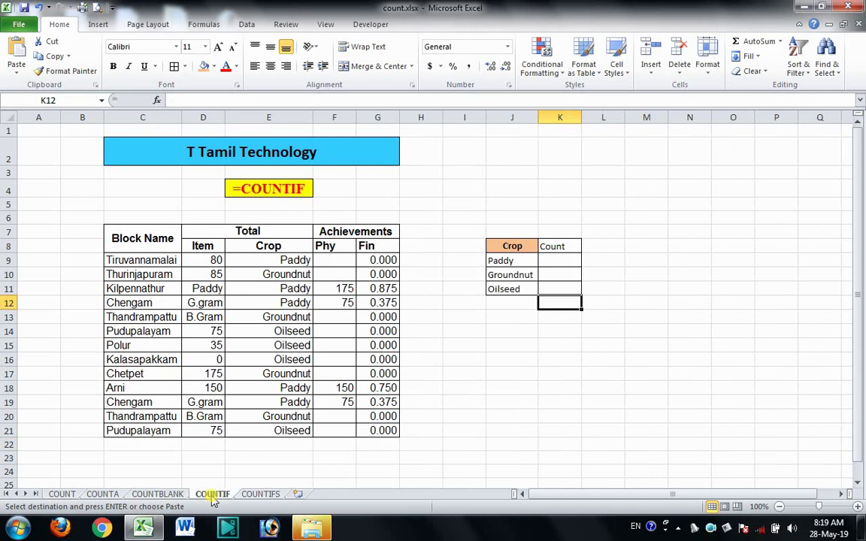
Step: Enter =COUNTIF(E9:E21,J9) in K9 to count Paddy crops, giving 5
left_click(212, 117)
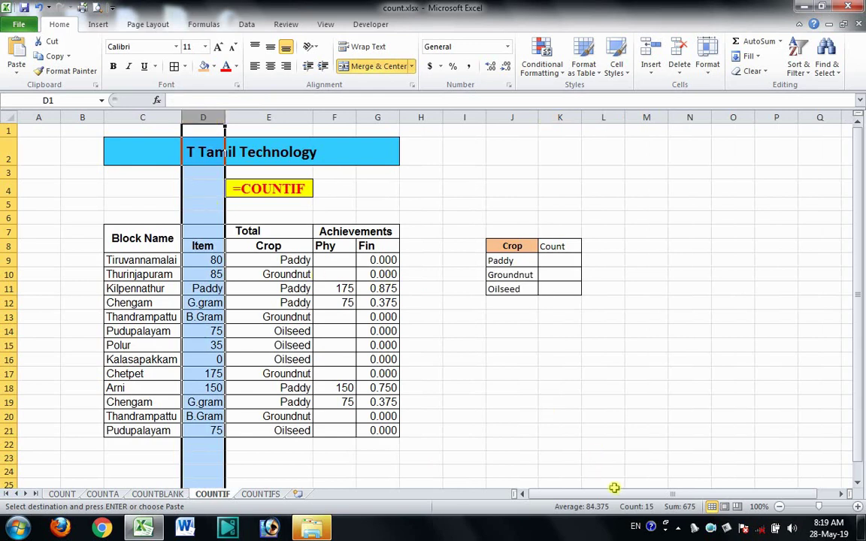
left_click(322, 404)
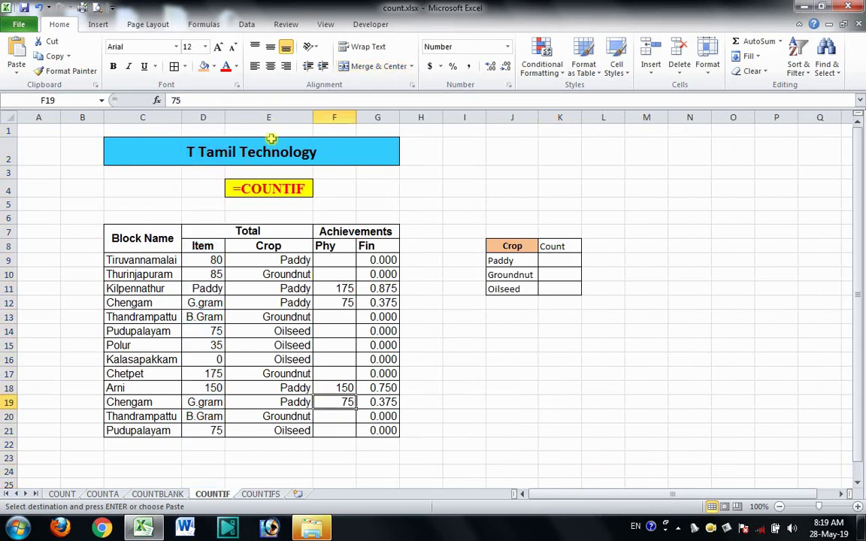
left_click_drag(276, 244, 287, 416)
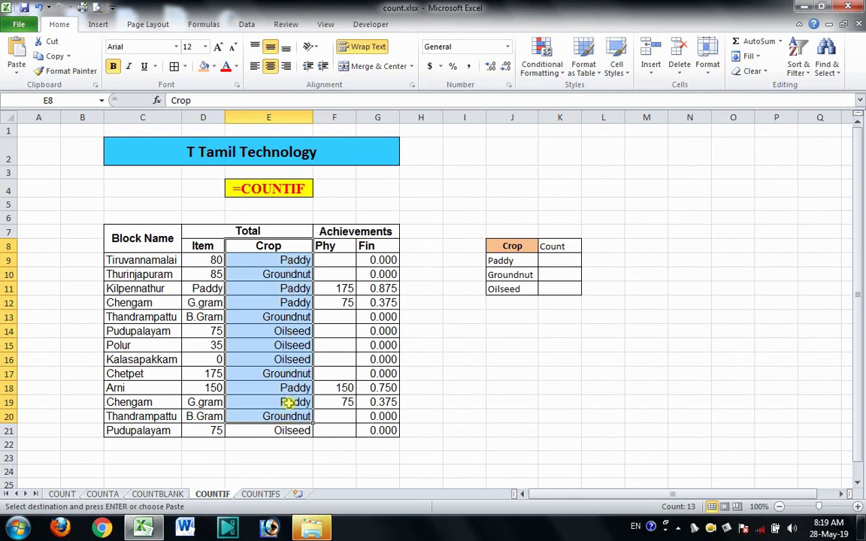
left_click(551, 265)
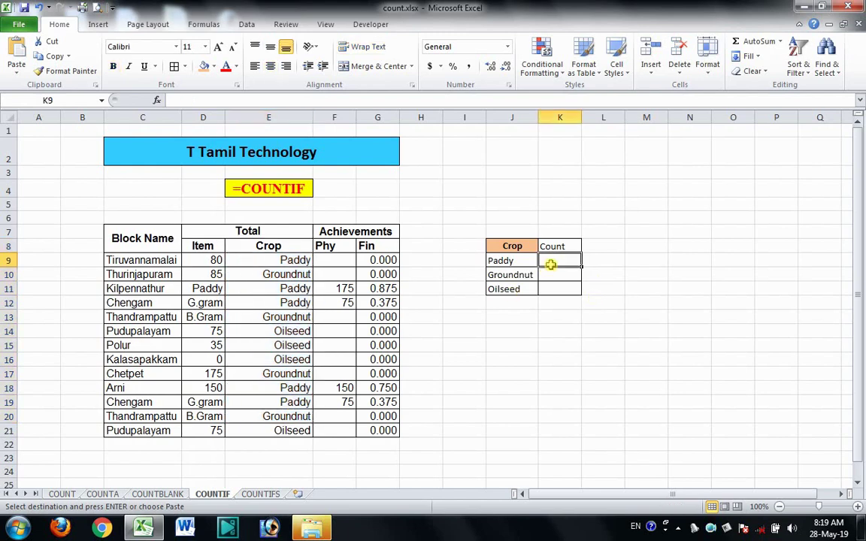
type("=cou")
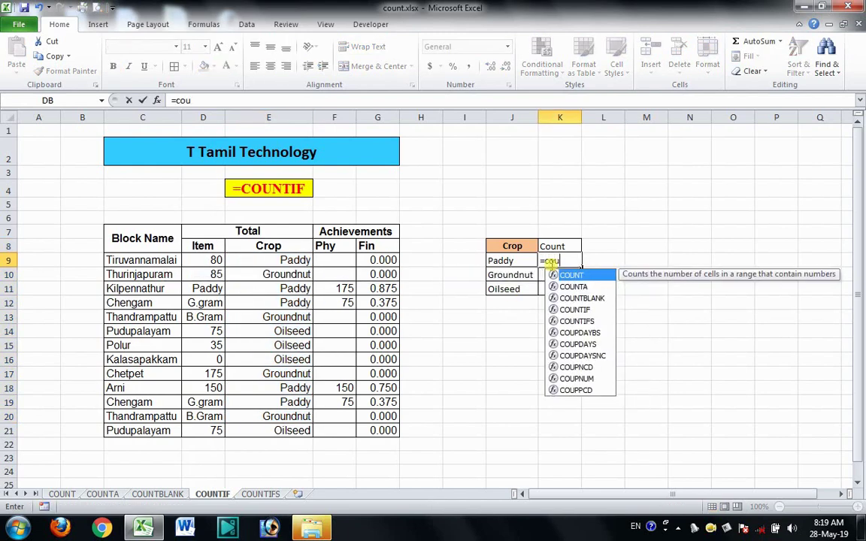
type("n")
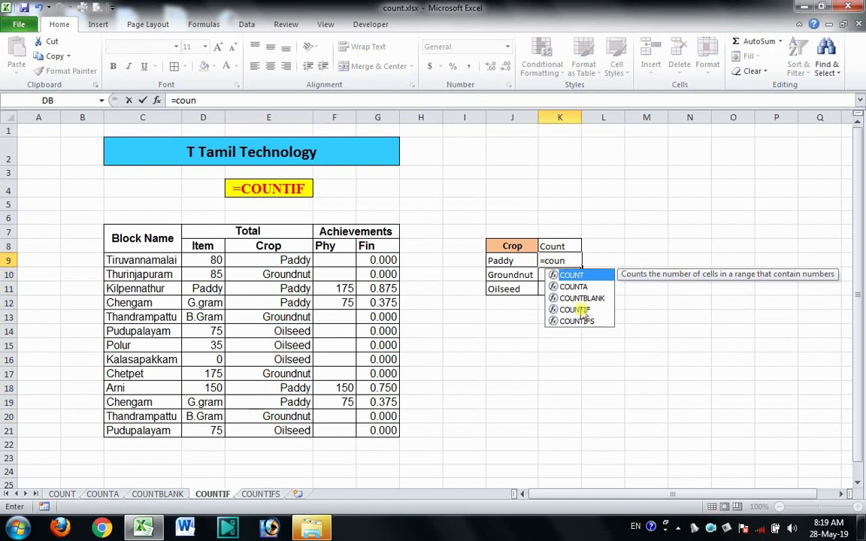
double_click(576, 310)
left_click_drag(305, 261, 306, 426)
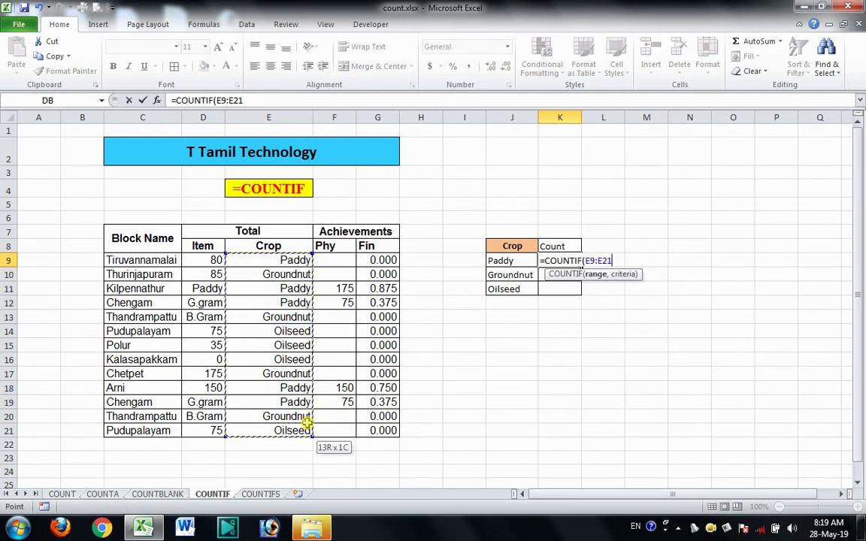
type(",")
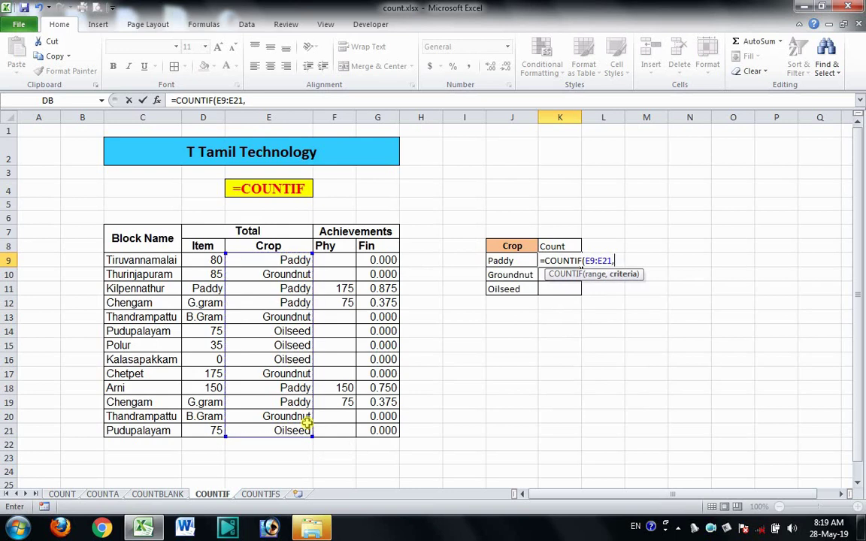
left_click(513, 261)
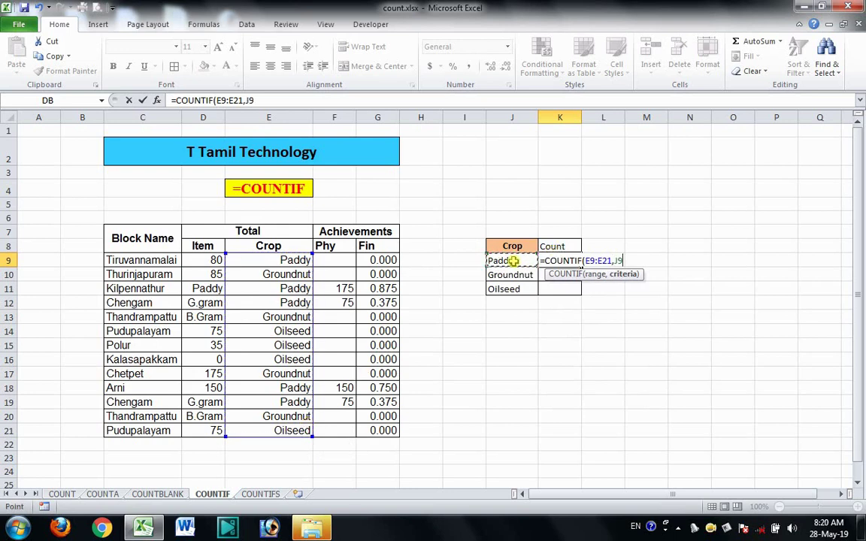
type(")")
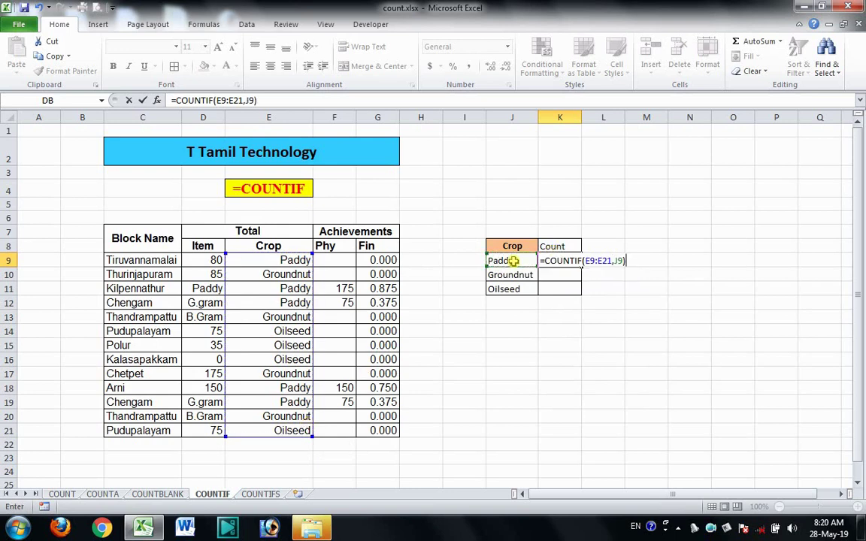
key("Return")
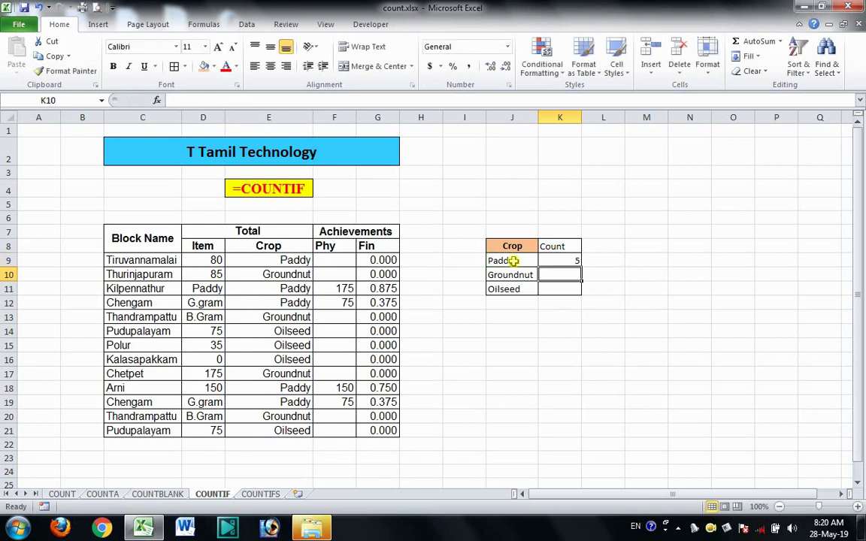
Step: Fill the COUNTIF formula down to K10 and K11, giving 4 for Groundnut and Oilseed
key("ctrl+d")
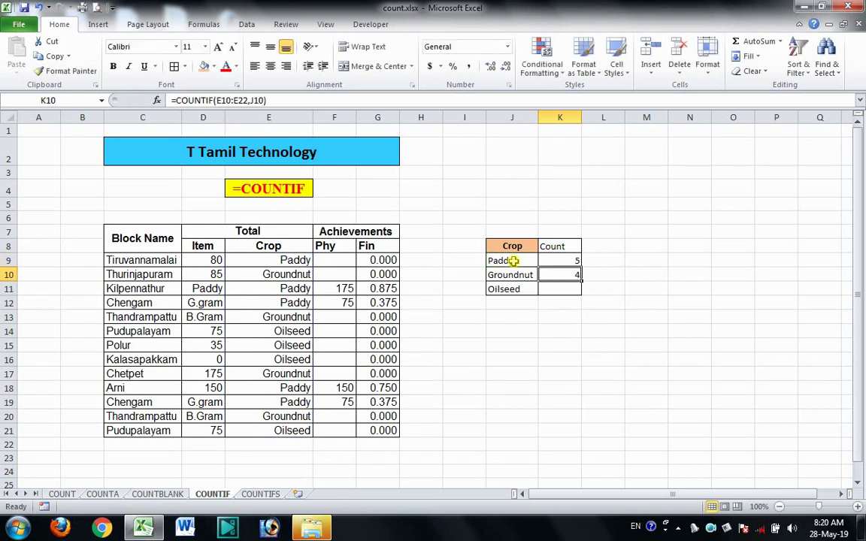
key("Down")
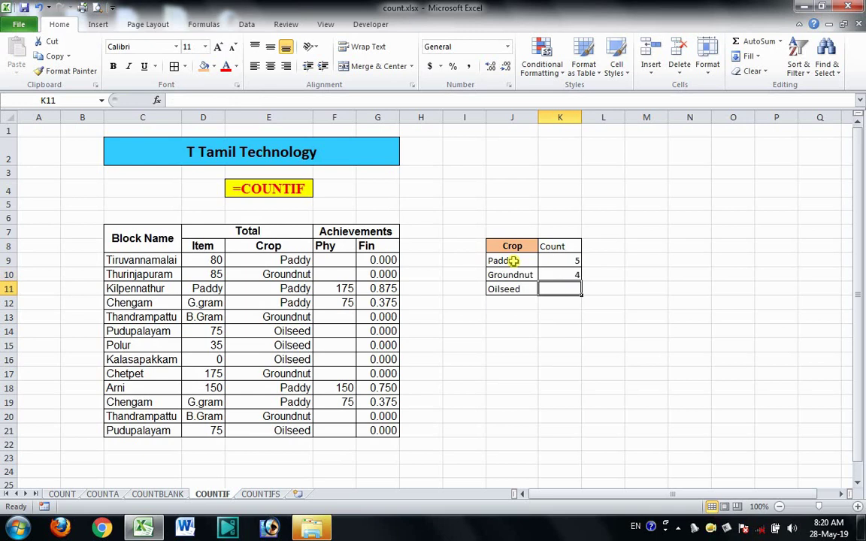
key("ctrl+d")
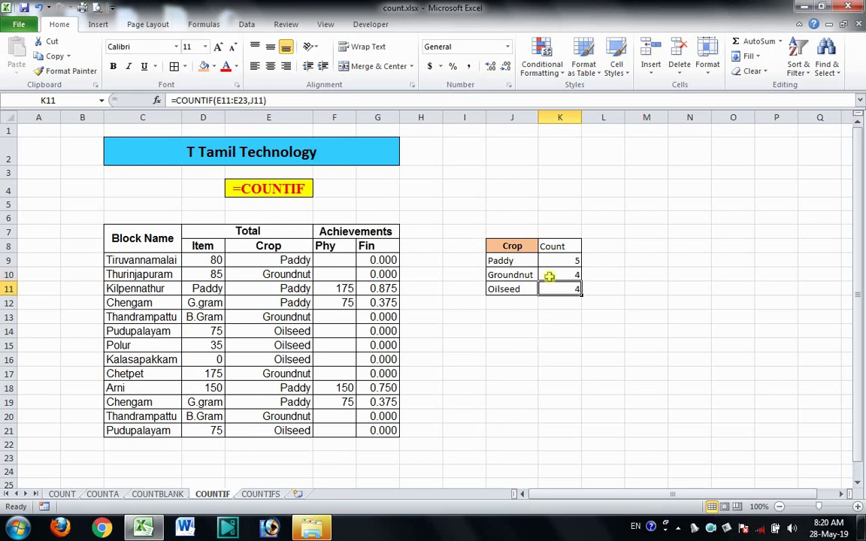
left_click(556, 276)
left_click(557, 290)
Step: Open the COUNTIFS sheet and delete the old Match formula in I13
left_click(259, 494)
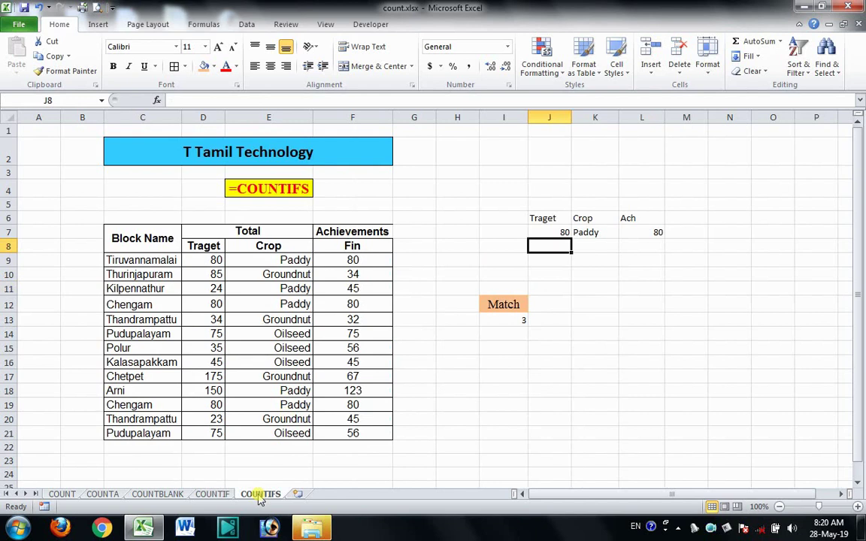
left_click(515, 321)
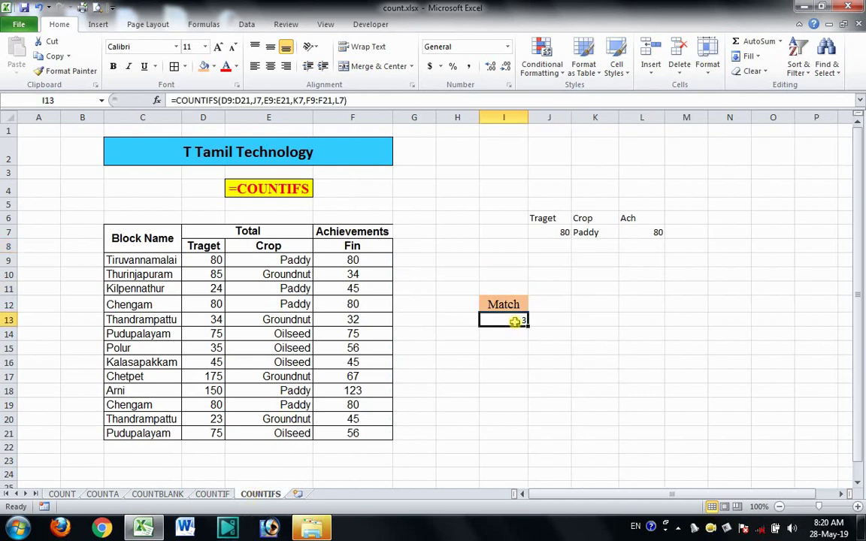
key("Delete")
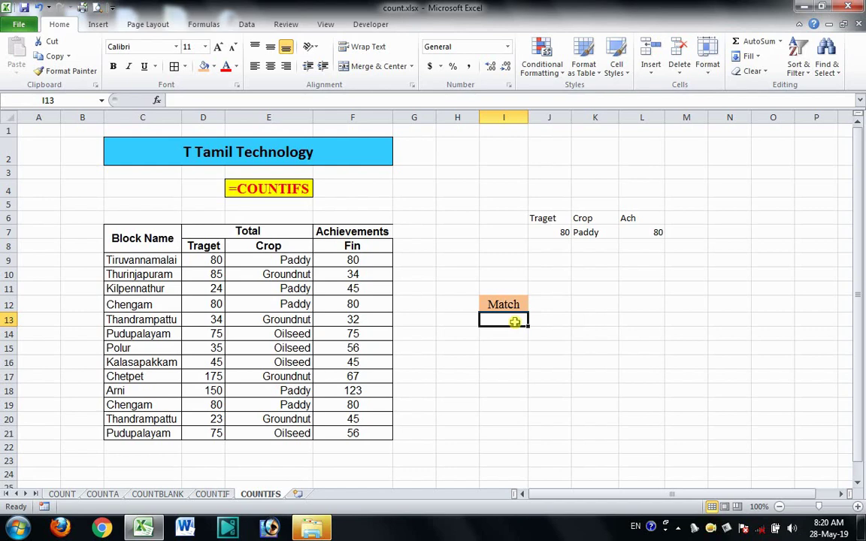
Step: Start a COUNTIFS formula in I13 matching range D9:D21 against criterion J7
type("=c")
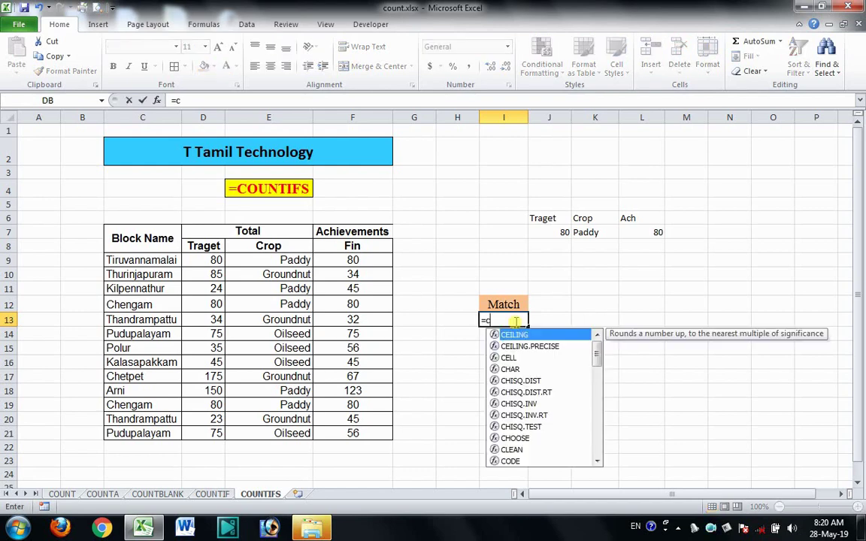
type("ou")
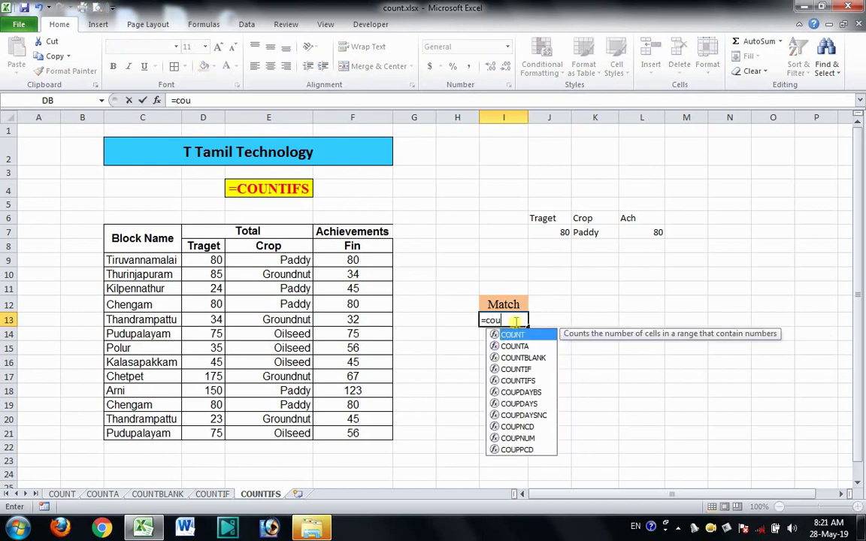
left_click(518, 381)
double_click(519, 381)
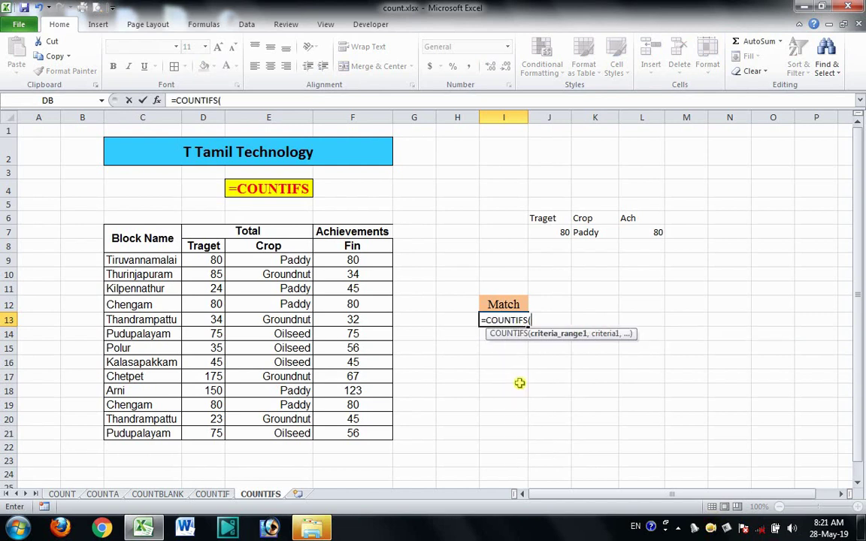
left_click_drag(217, 260, 216, 433)
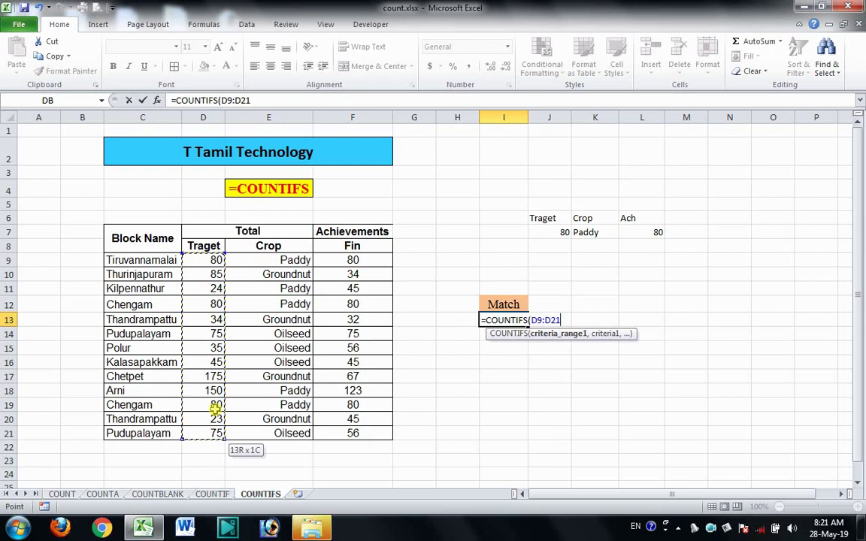
type(",")
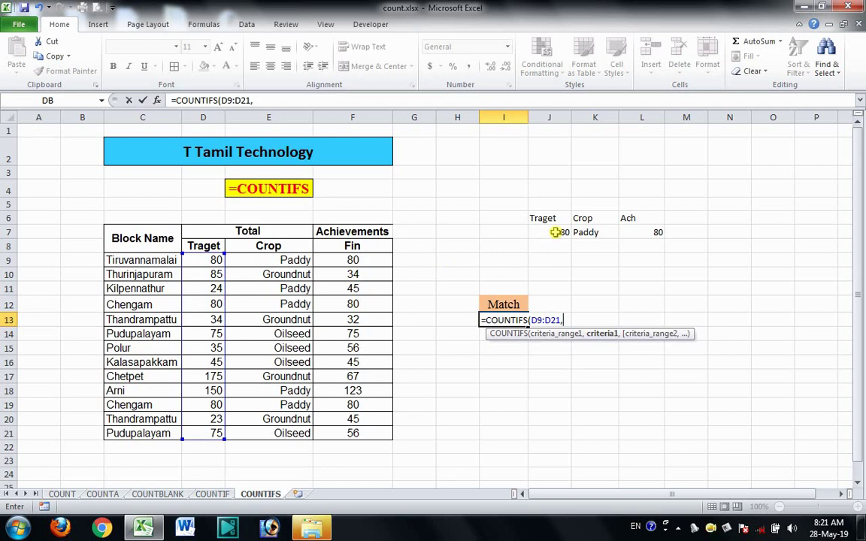
left_click(555, 232)
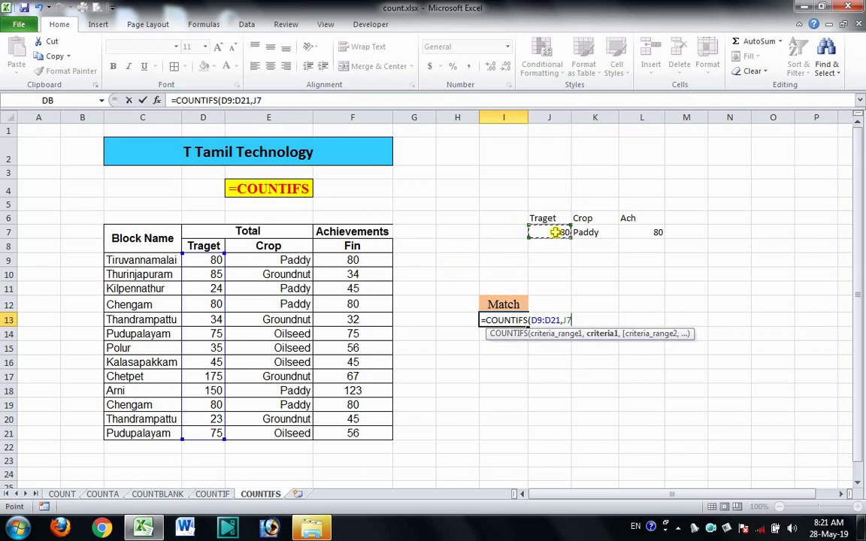
type(",")
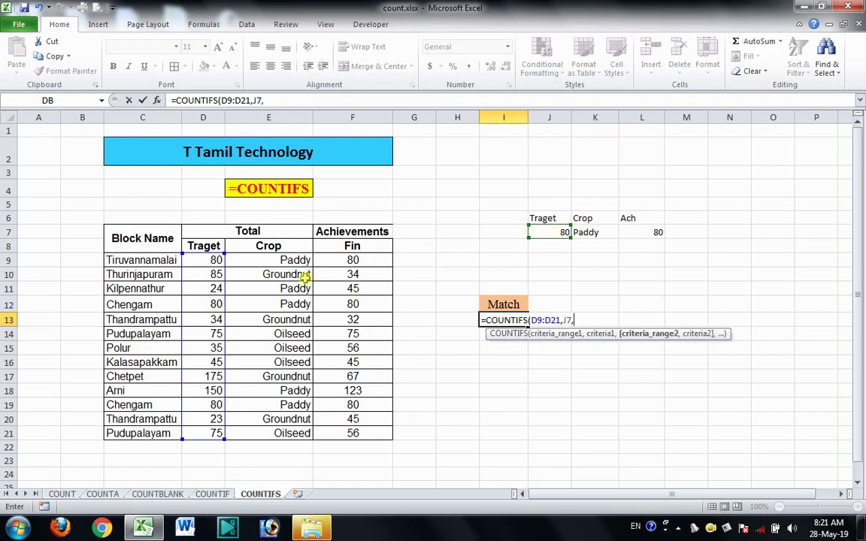
Step: Add criteria pairs E9:E21/K7 and F9:F21/L7 and commit, giving a Match of 3
left_click_drag(269, 260, 268, 414)
type(",")
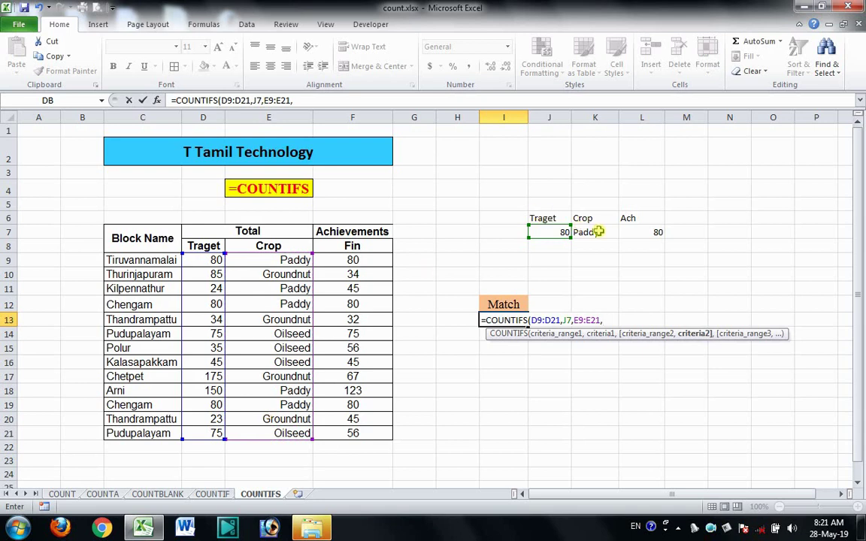
left_click(598, 233)
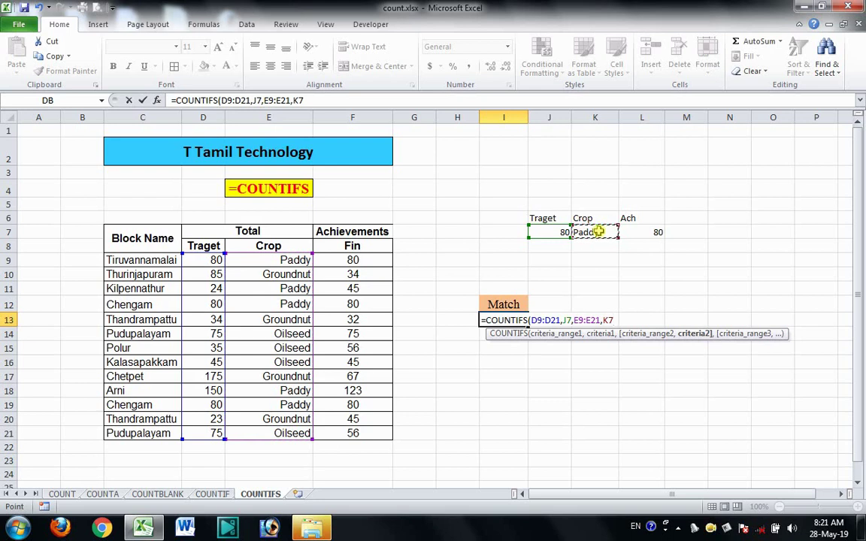
type(",")
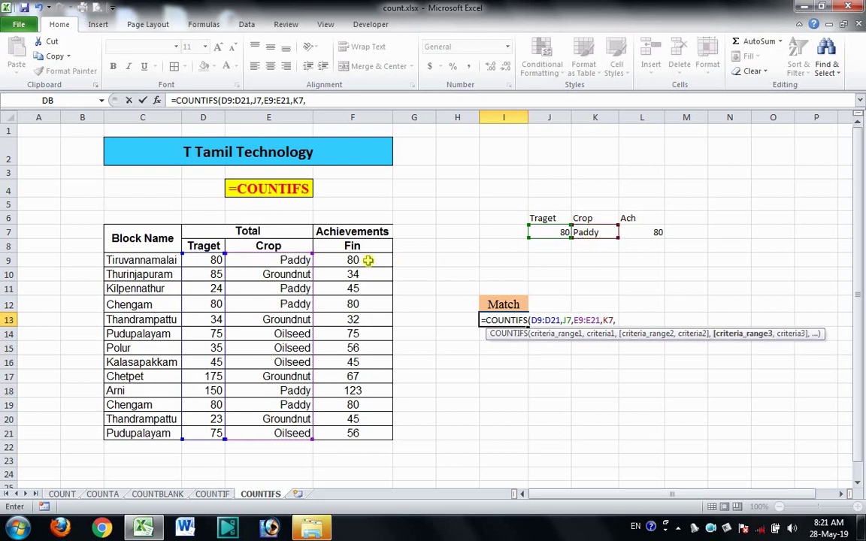
mouse_move(352, 260)
left_mouse_down()
mouse_move(354, 449)
mouse_move(361, 444)
left_mouse_up()
type(",")
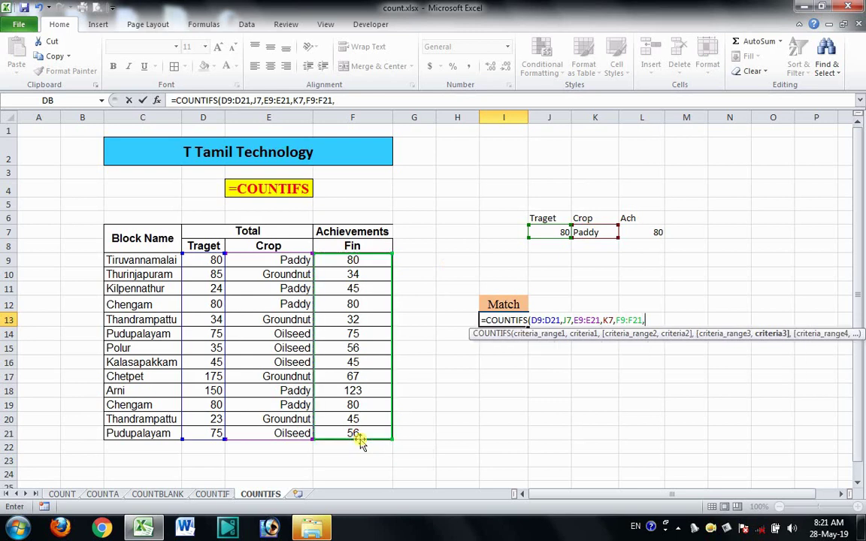
left_click(649, 233)
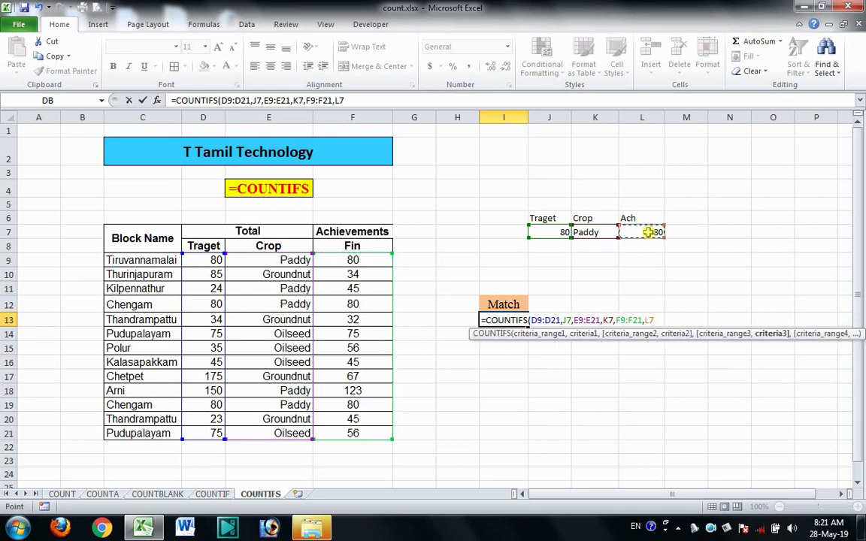
type(")")
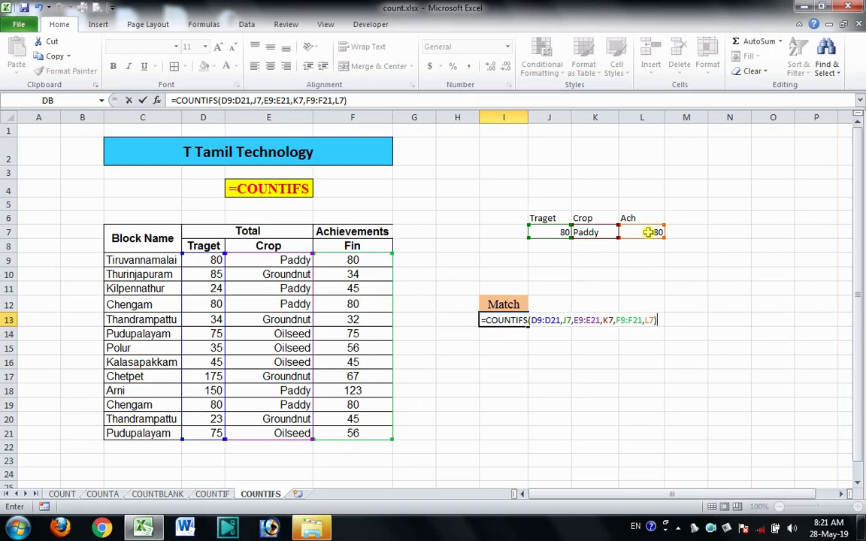
key("Return")
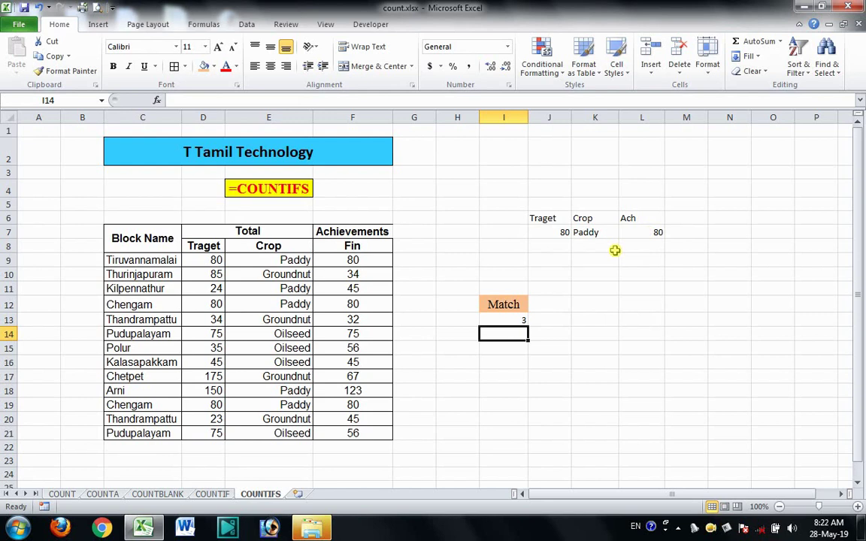
Step: Put 45 in J8 and Oilseed, copied from E15, in K8
left_click(564, 245)
type("4")
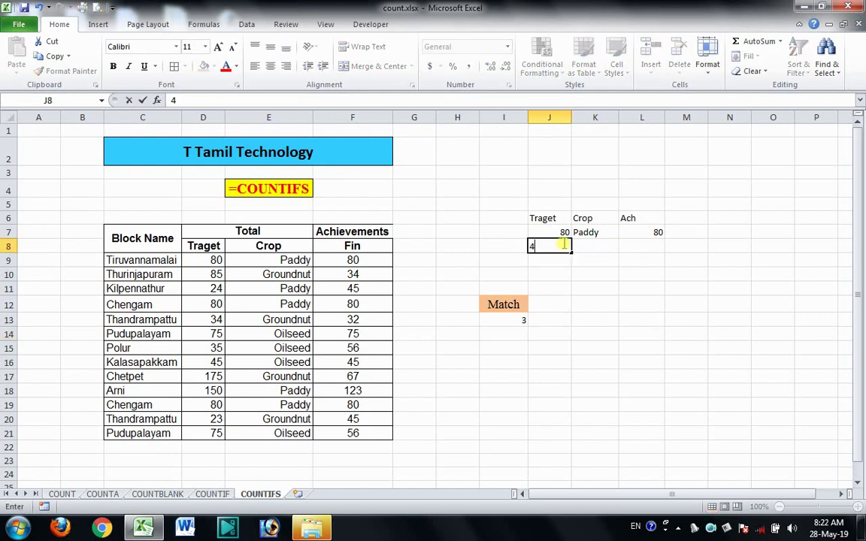
type("5")
key("Tab")
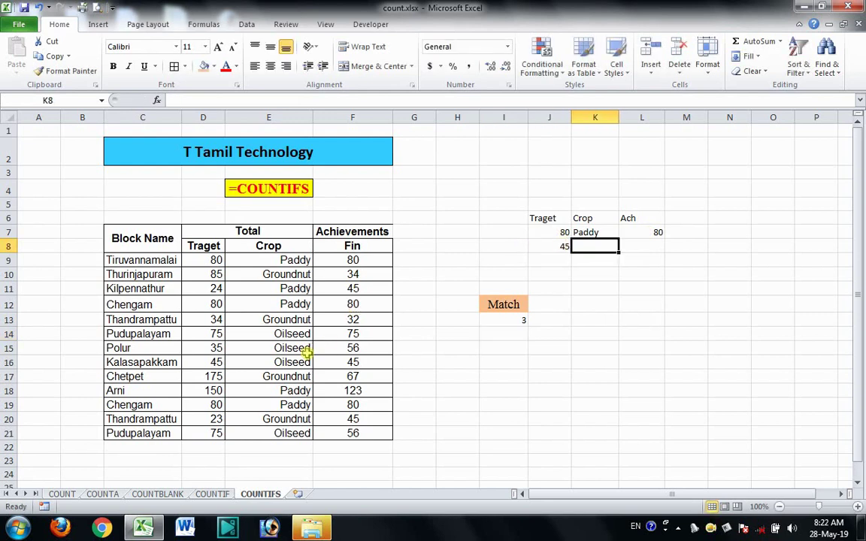
left_click(304, 349)
key("ctrl+c")
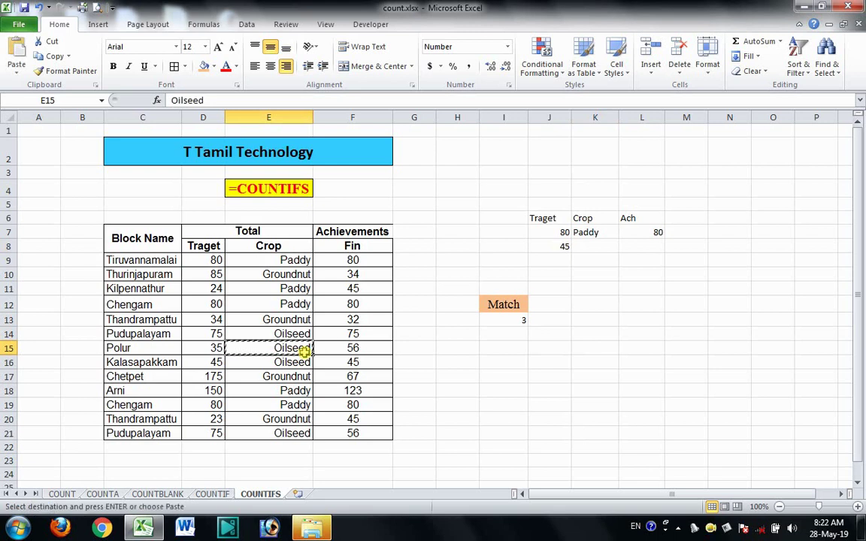
left_click(588, 246)
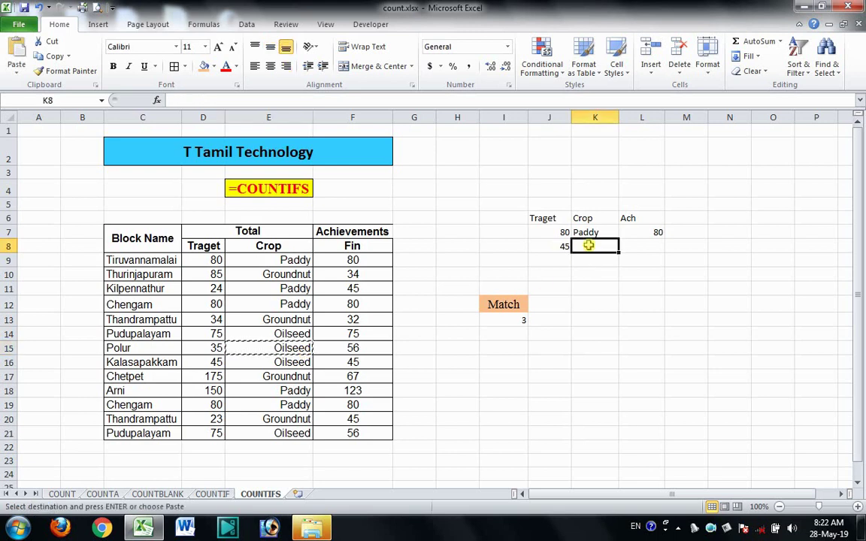
key("ctrl+v")
Step: Enter 45 in L8 and fill the COUNTIFS formula down into I14, returning 1
key("Tab")
type("45")
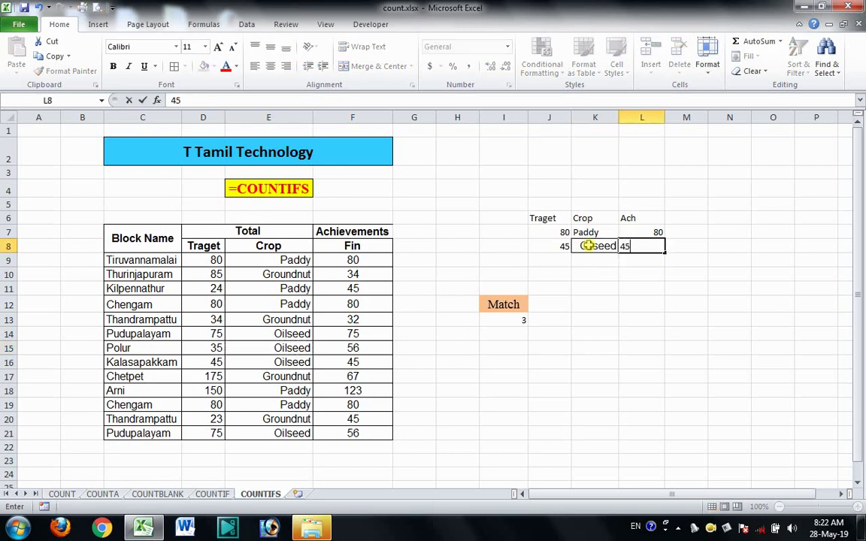
key("Return")
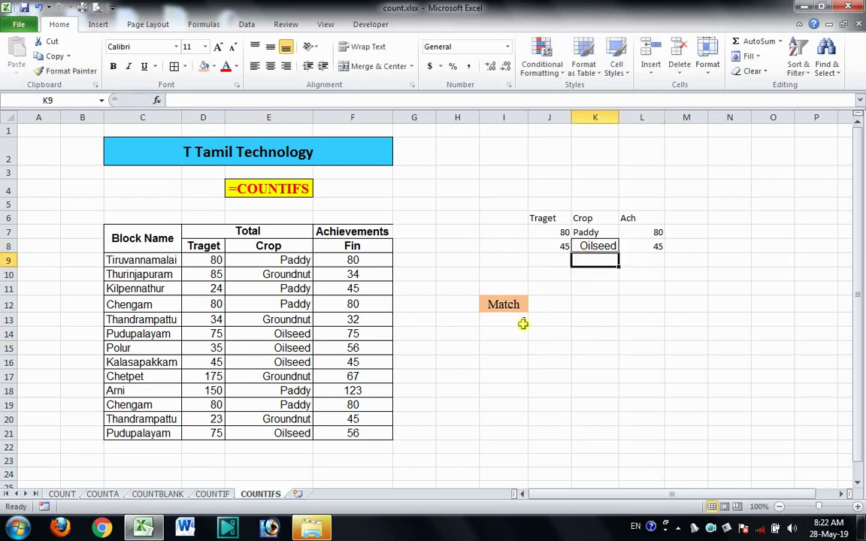
left_click(519, 329)
key("ctrl+d")
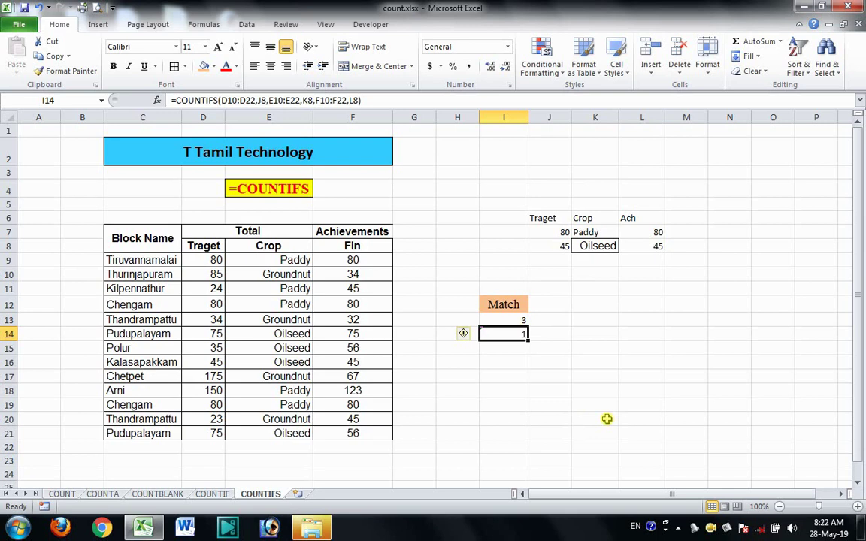
Step: Change the Traget value in D9 and the J7 criterion to W
left_click(200, 260)
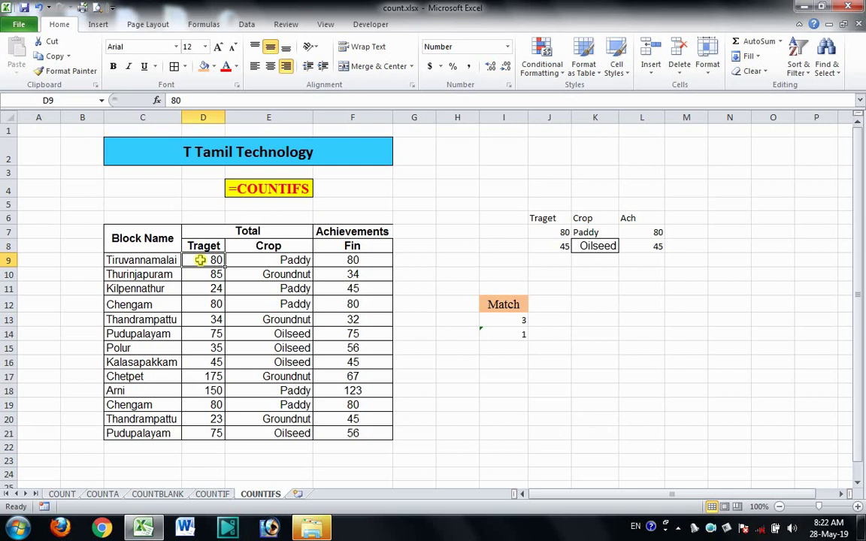
type("r")
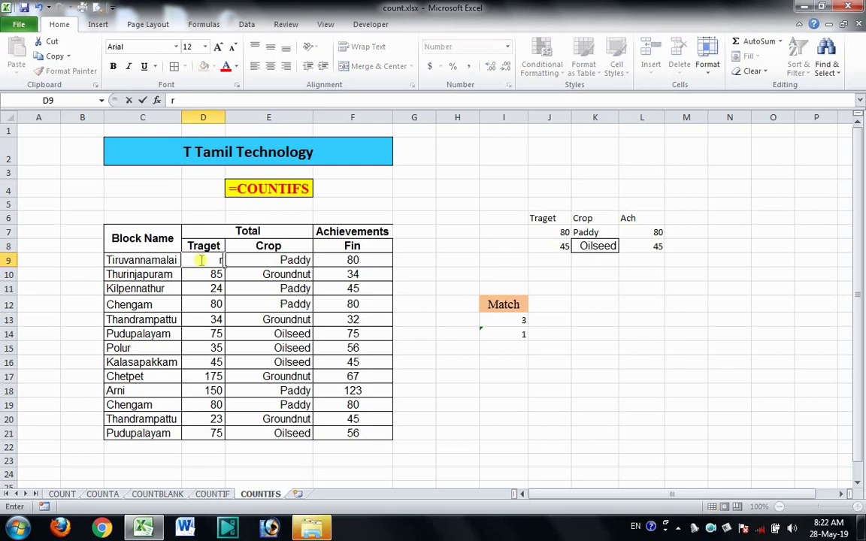
key("BackSpace")
type("W")
key("Return")
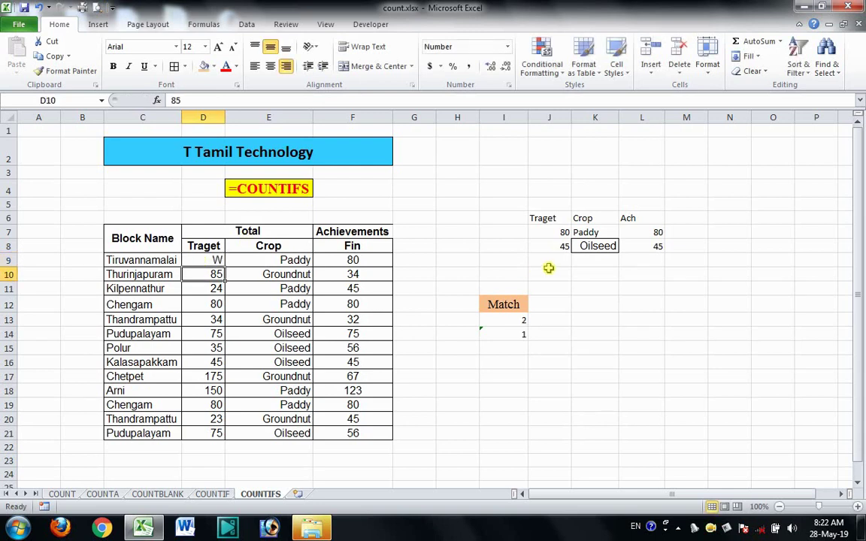
left_click(560, 232)
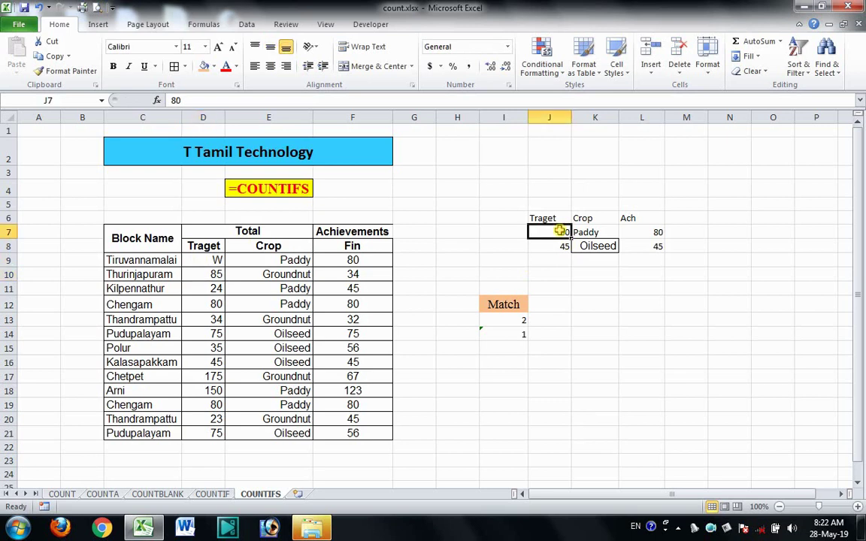
type("W")
key("Return")
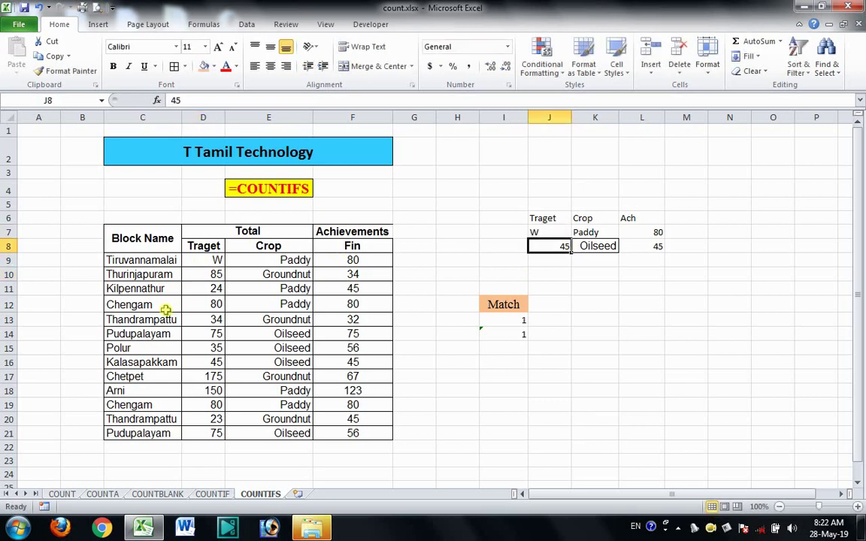
Step: Change targets D15, D12 and D19 to W, bringing the I13 Match to 3
left_click(205, 344)
type("W")
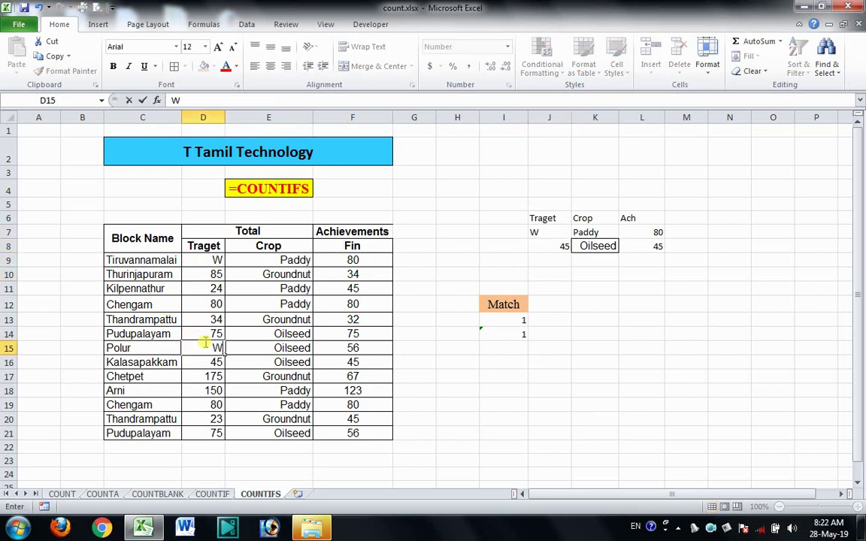
key("Return")
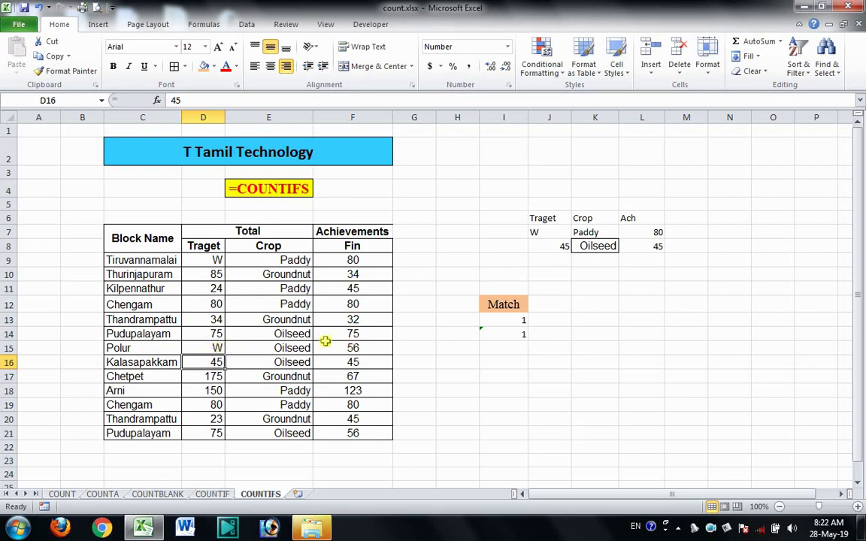
left_click(217, 305)
type("W")
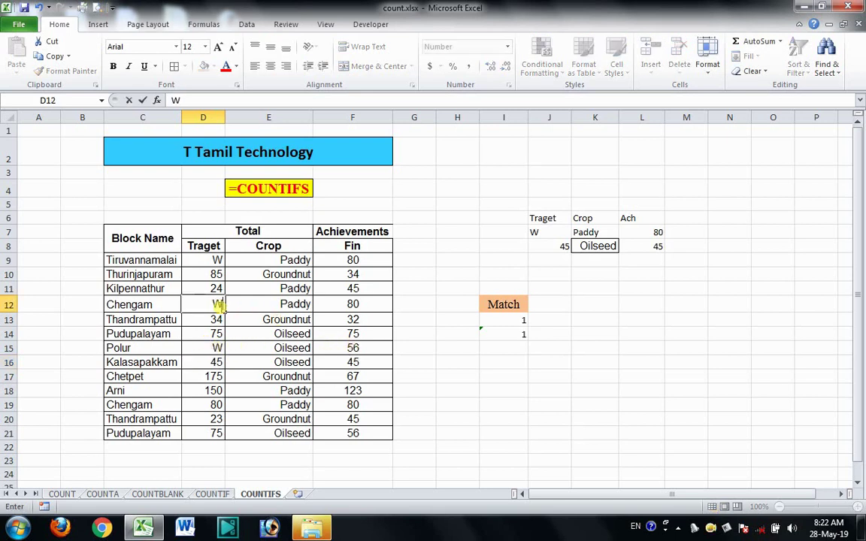
key("Return")
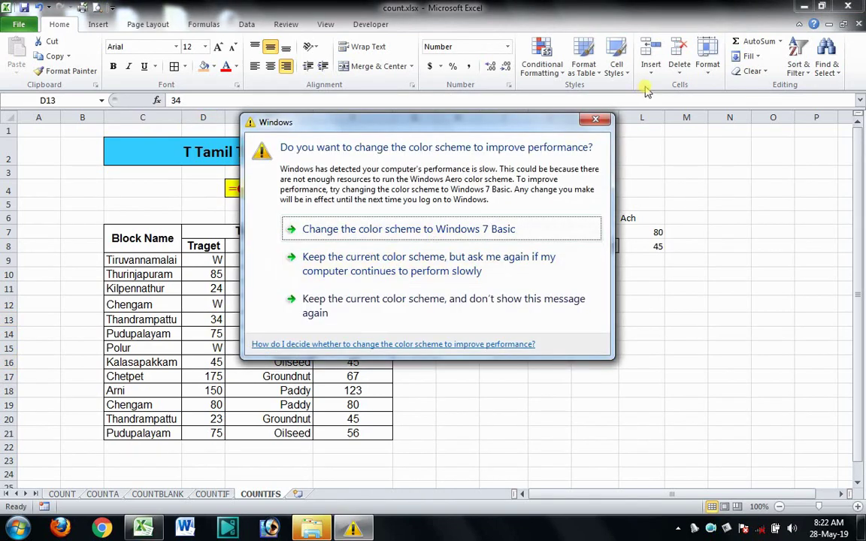
left_click(604, 121)
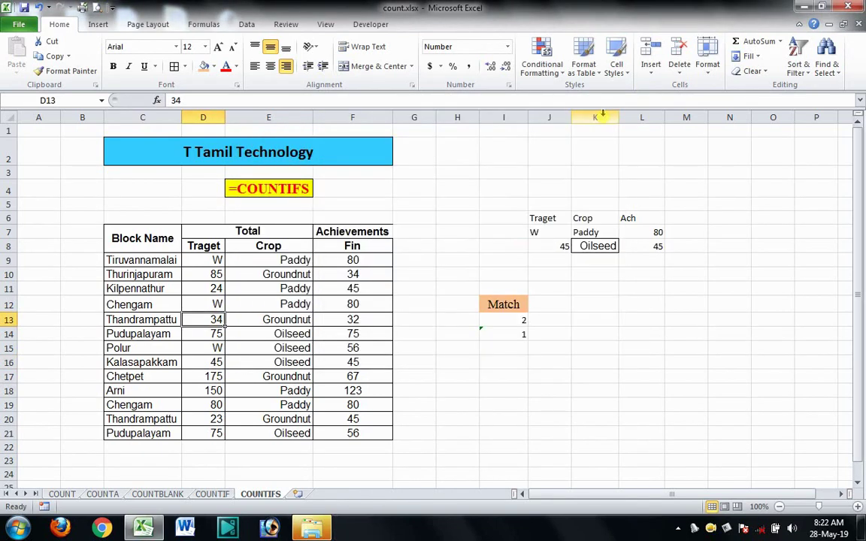
left_click(217, 406)
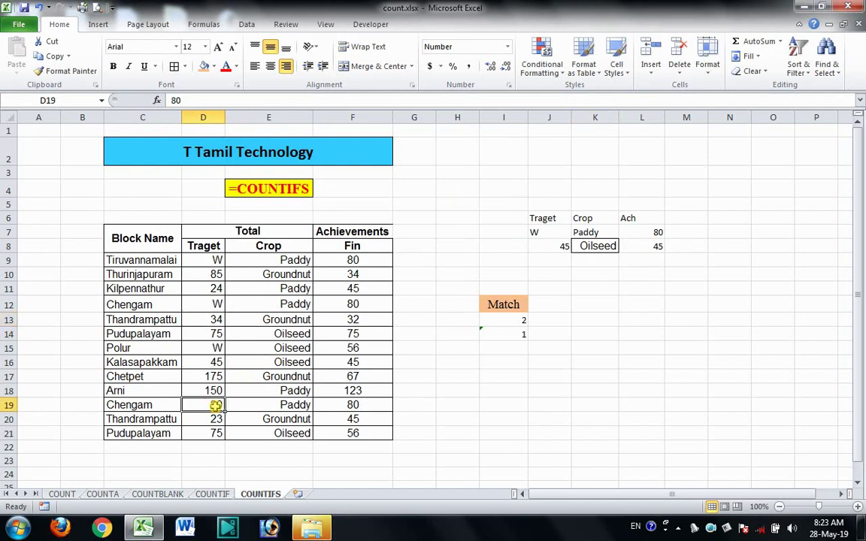
type("W")
key("Return")
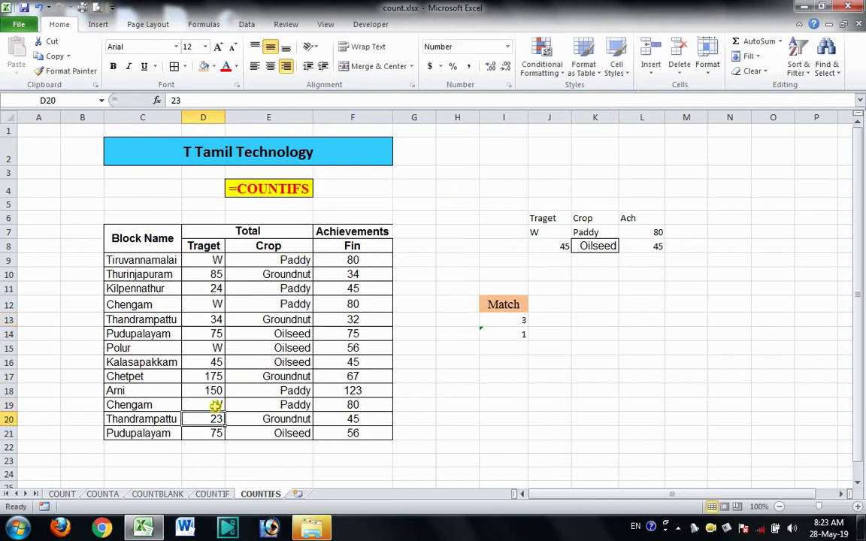